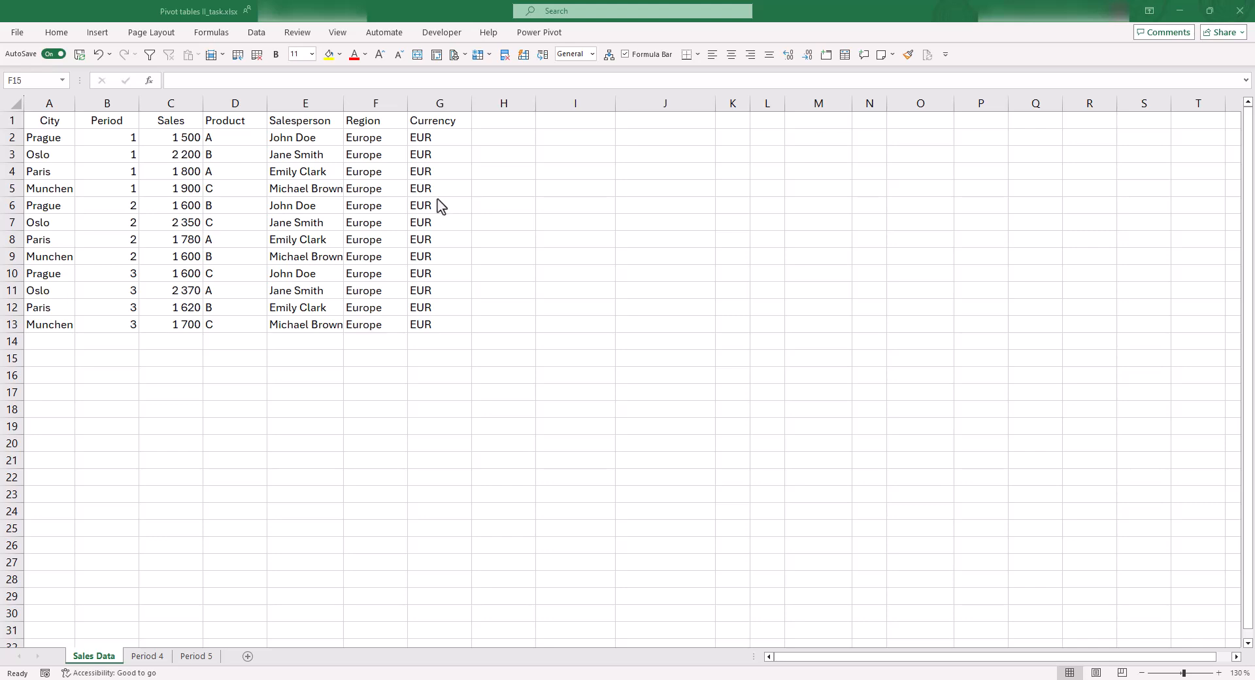
{"action": "left_click", "coordinate": [253, 122]}
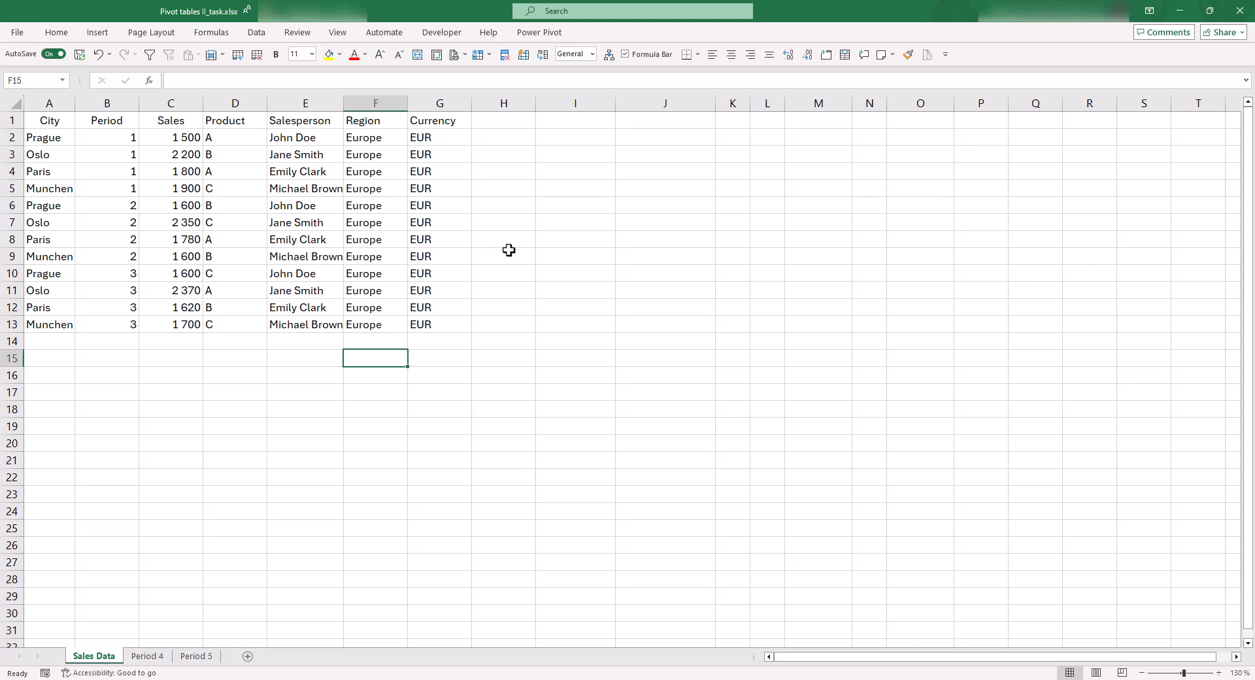
{"action": "left_click", "coordinate": [320, 223]}
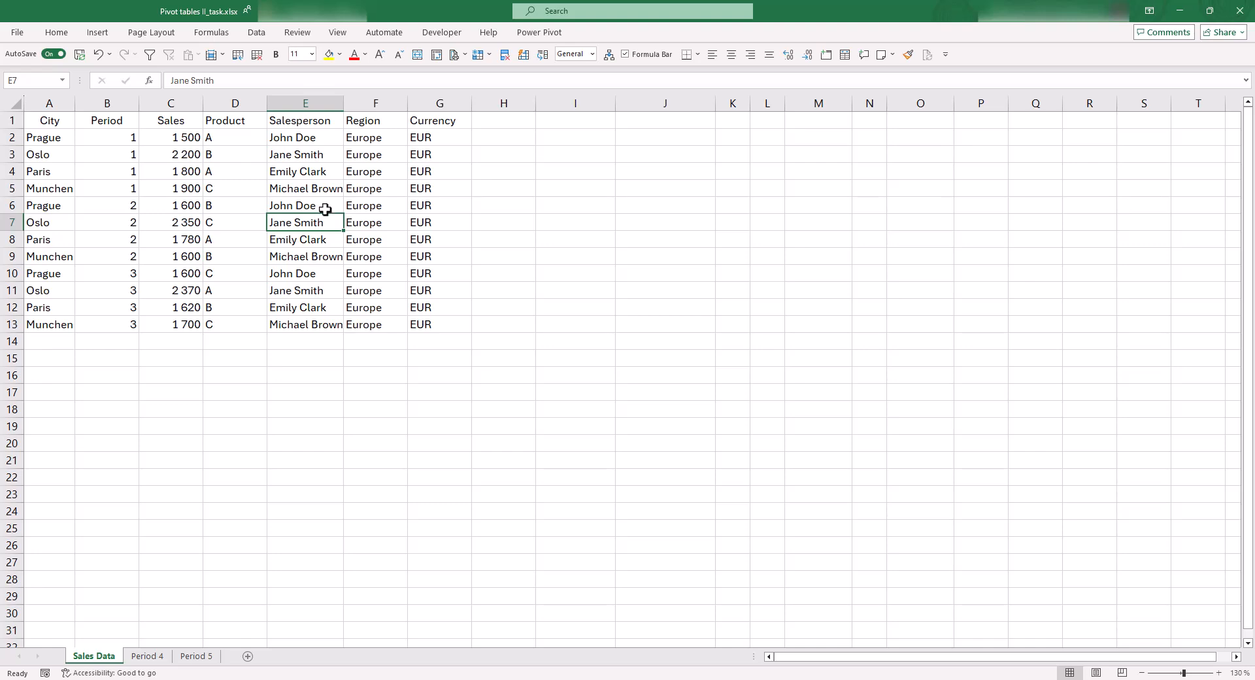
{"action": "left_click", "coordinate": [327, 204]}
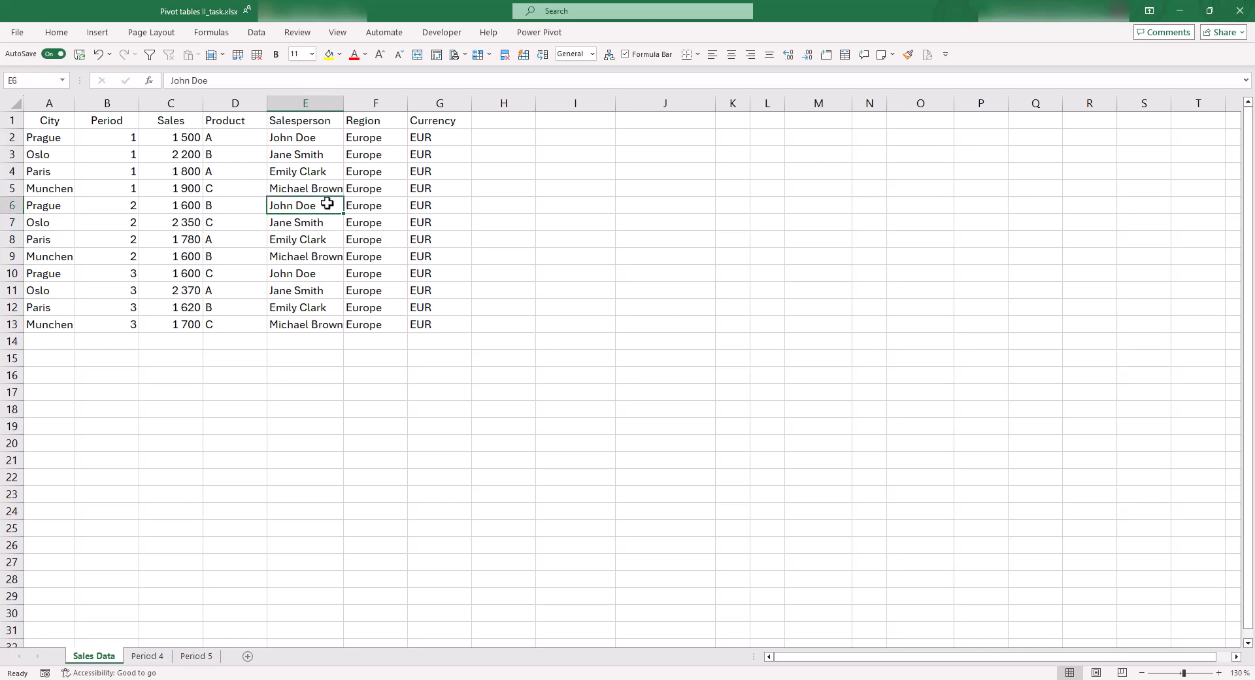
Insert a PivotTable from the sales data range A1:G13 on the existing Sales Data worksheet, starting at cell I3
{"action": "left_click", "coordinate": [226, 241]}
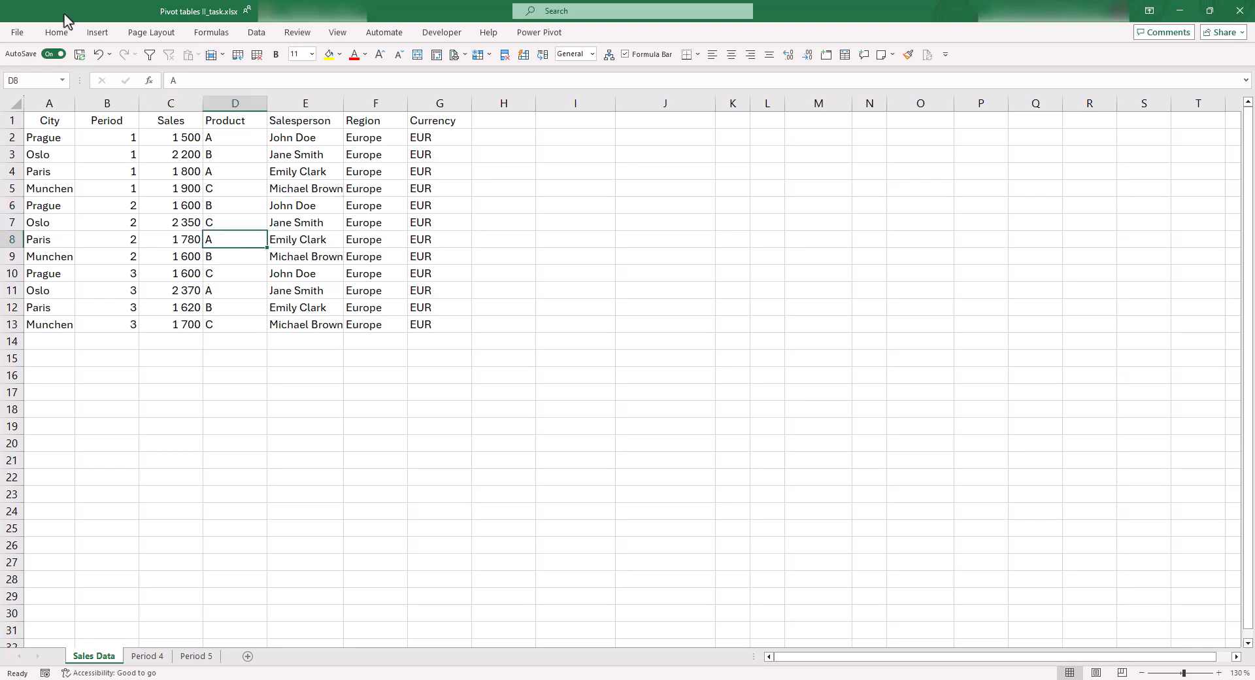
{"action": "left_click", "coordinate": [98, 33]}
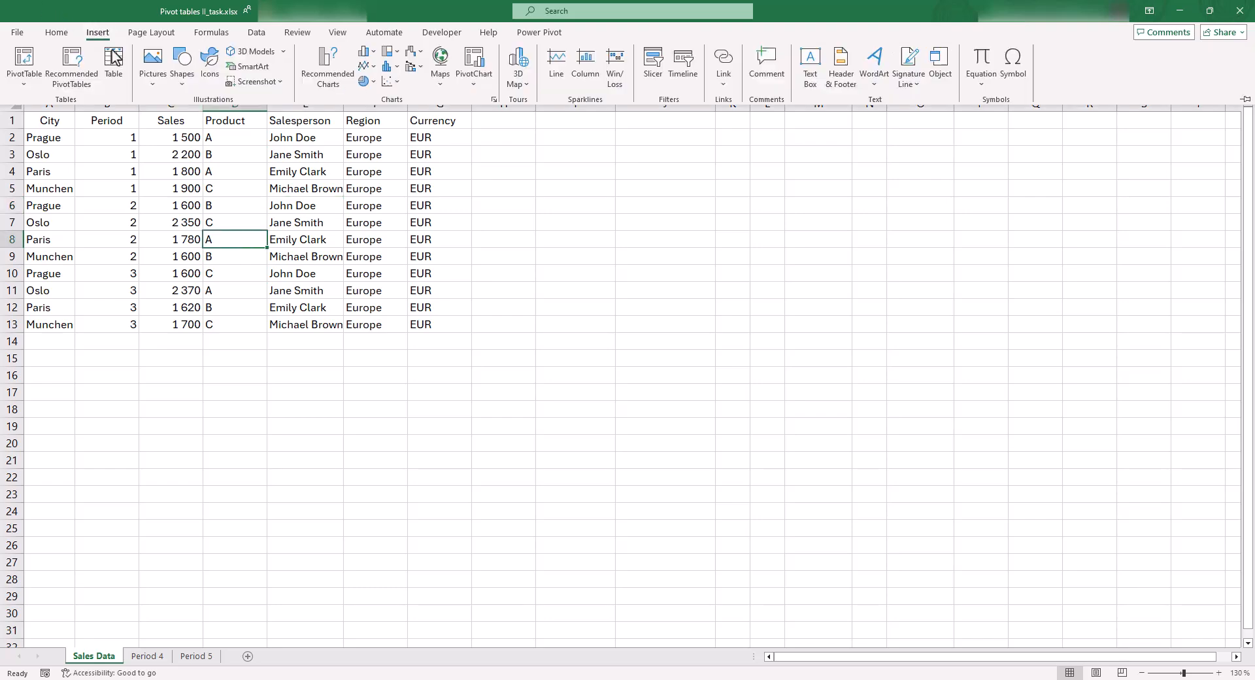
{"action": "left_click", "coordinate": [31, 62]}
{"action": "left_click_drag", "start_coordinate": [542, 354], "coordinate": [642, 169]}
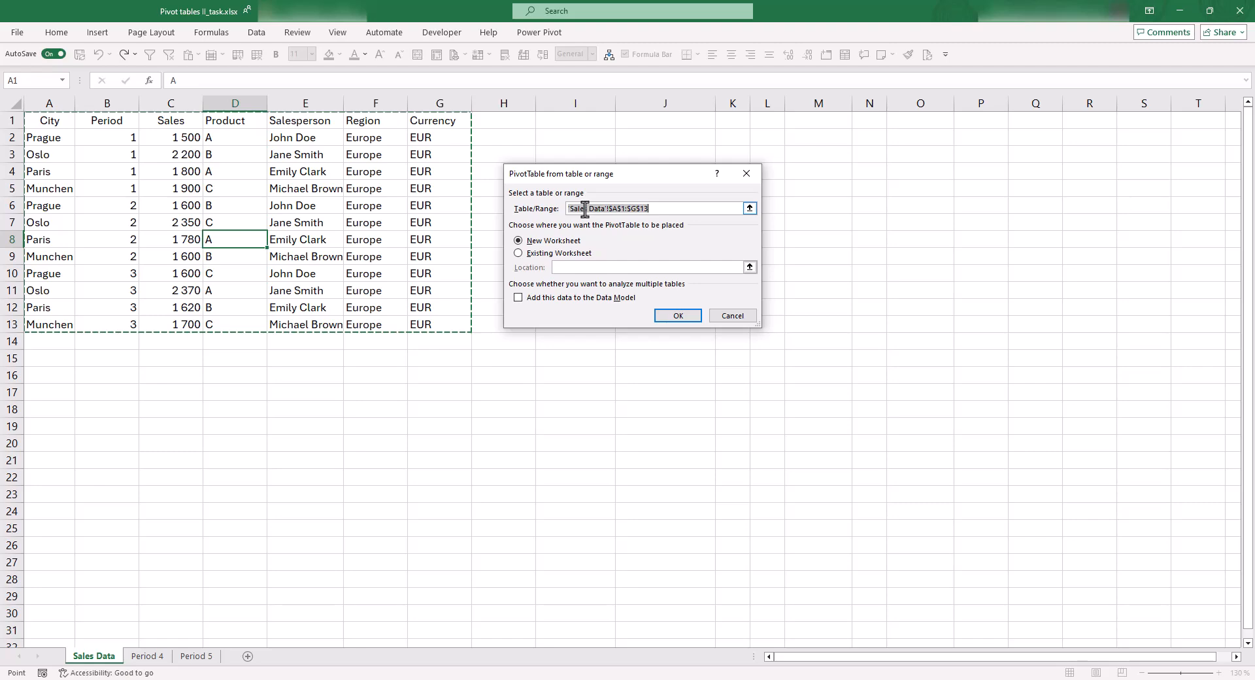
{"action": "left_click", "coordinate": [549, 254]}
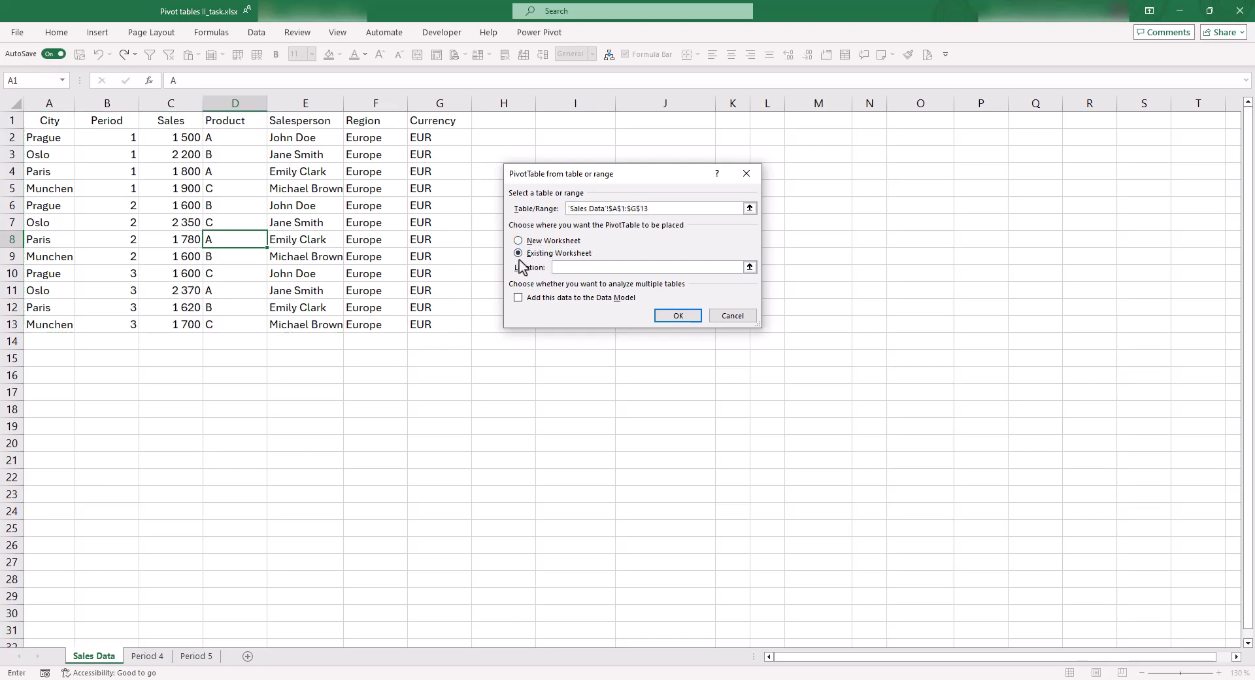
{"action": "left_click", "coordinate": [577, 153]}
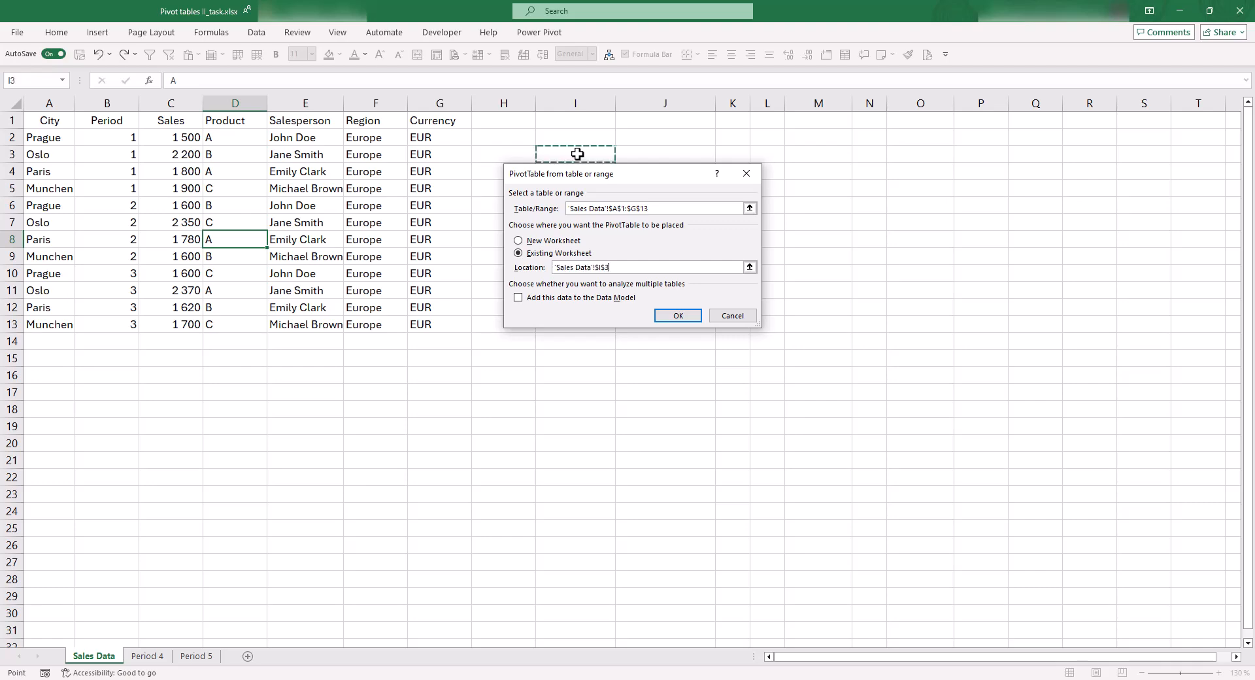
{"action": "left_click", "coordinate": [680, 315]}
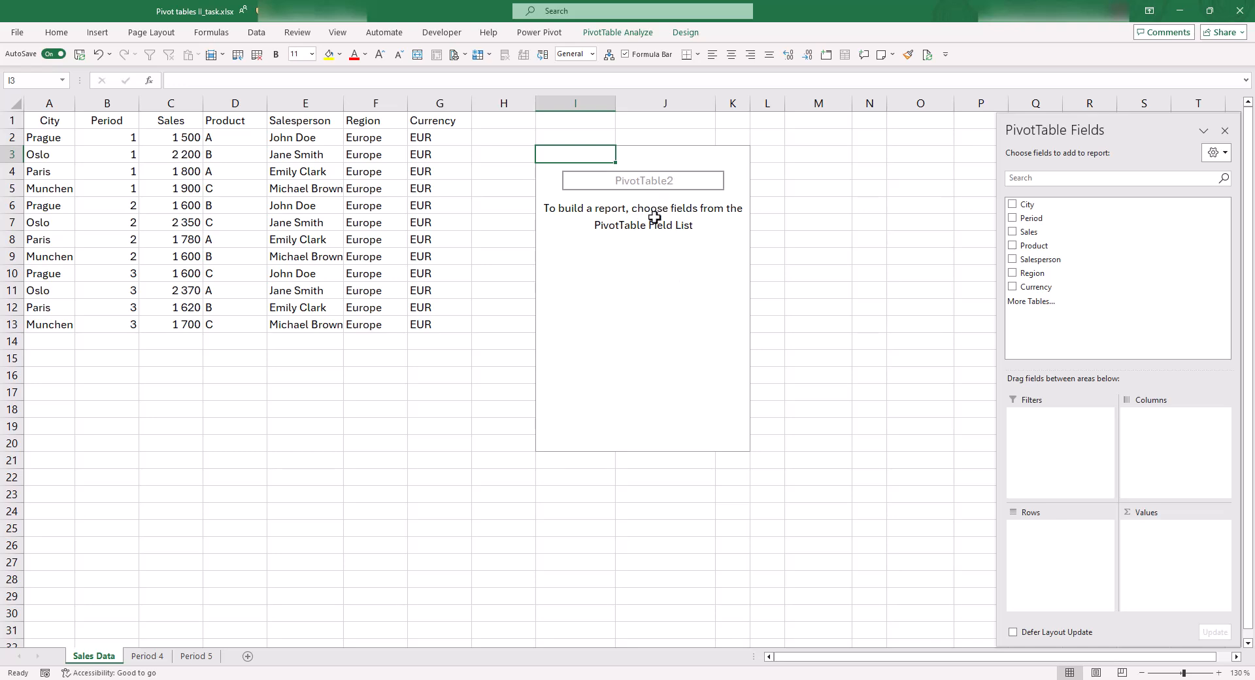
Lay out the PivotTable with City as rows, Period as columns and the sum of Sales as values
{"action": "left_click", "coordinate": [598, 268]}
{"action": "left_click", "coordinate": [609, 190]}
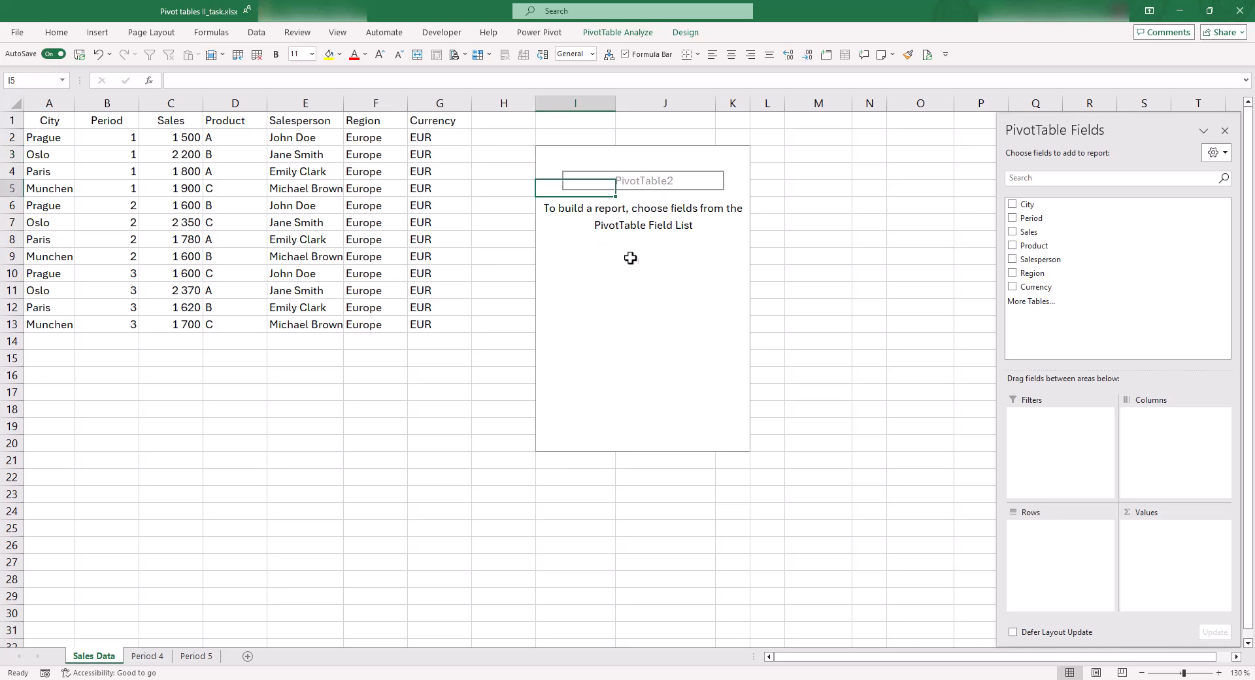
{"action": "left_click", "coordinate": [638, 255]}
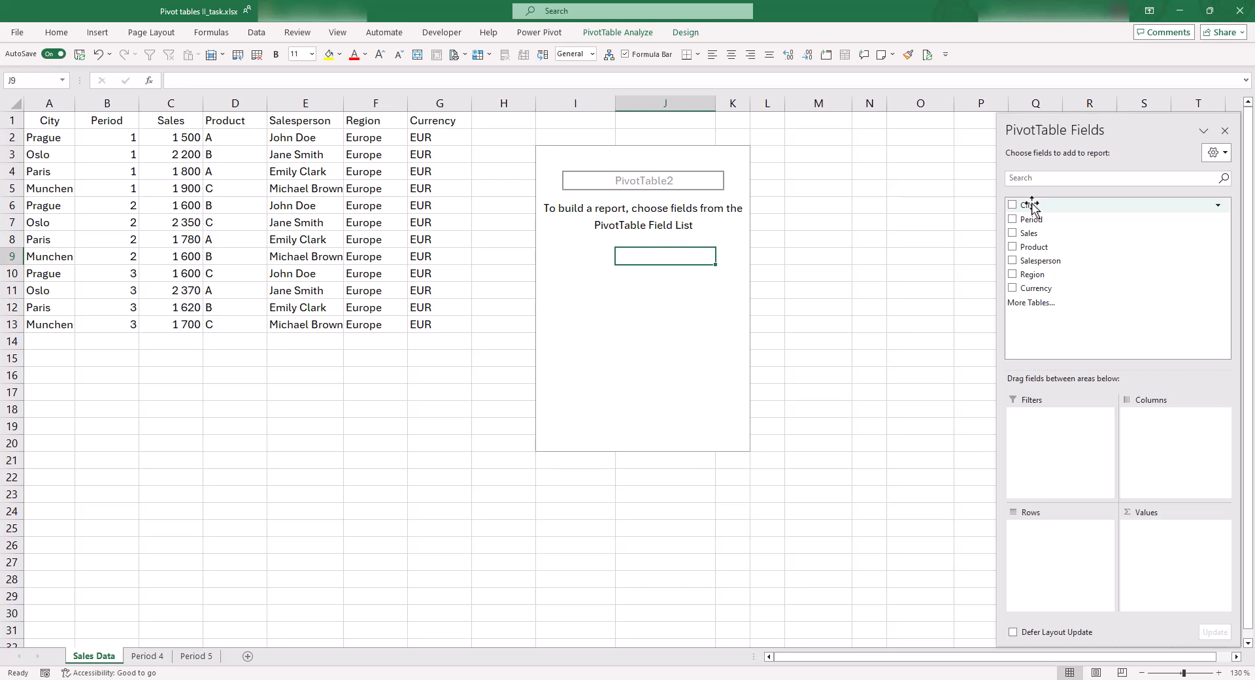
{"action": "left_click_drag", "start_coordinate": [1032, 208], "coordinate": [1073, 560]}
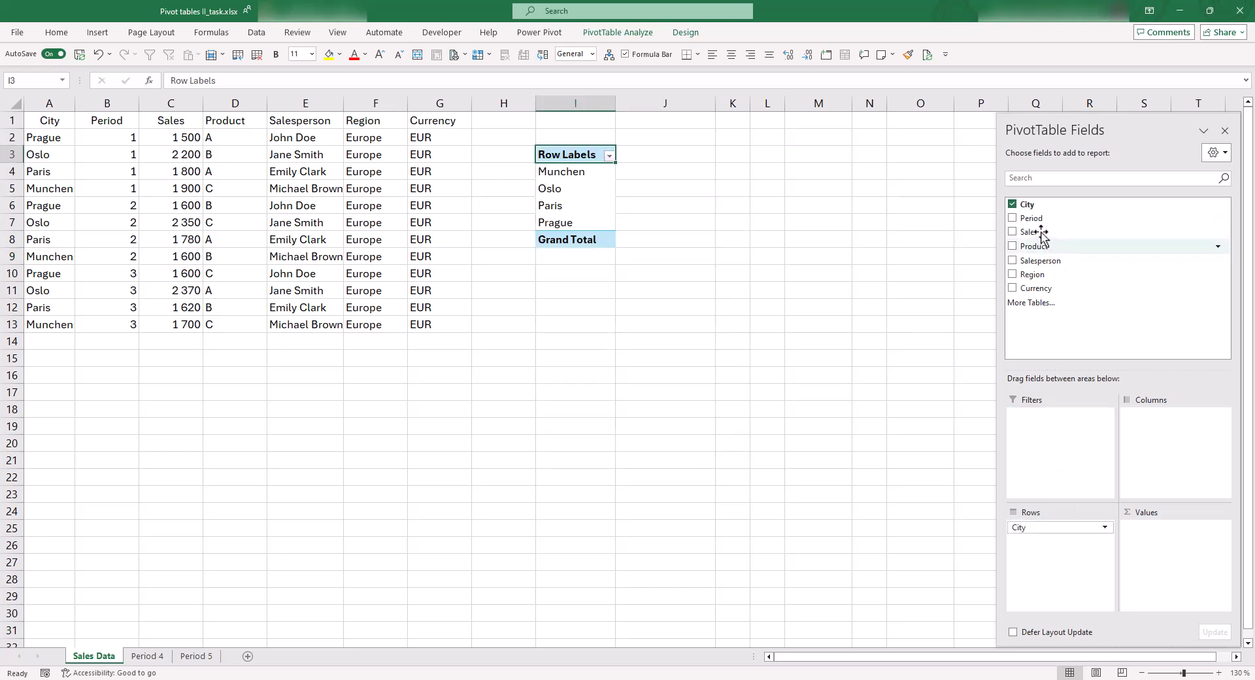
{"action": "left_click_drag", "start_coordinate": [1102, 371], "coordinate": [1150, 451]}
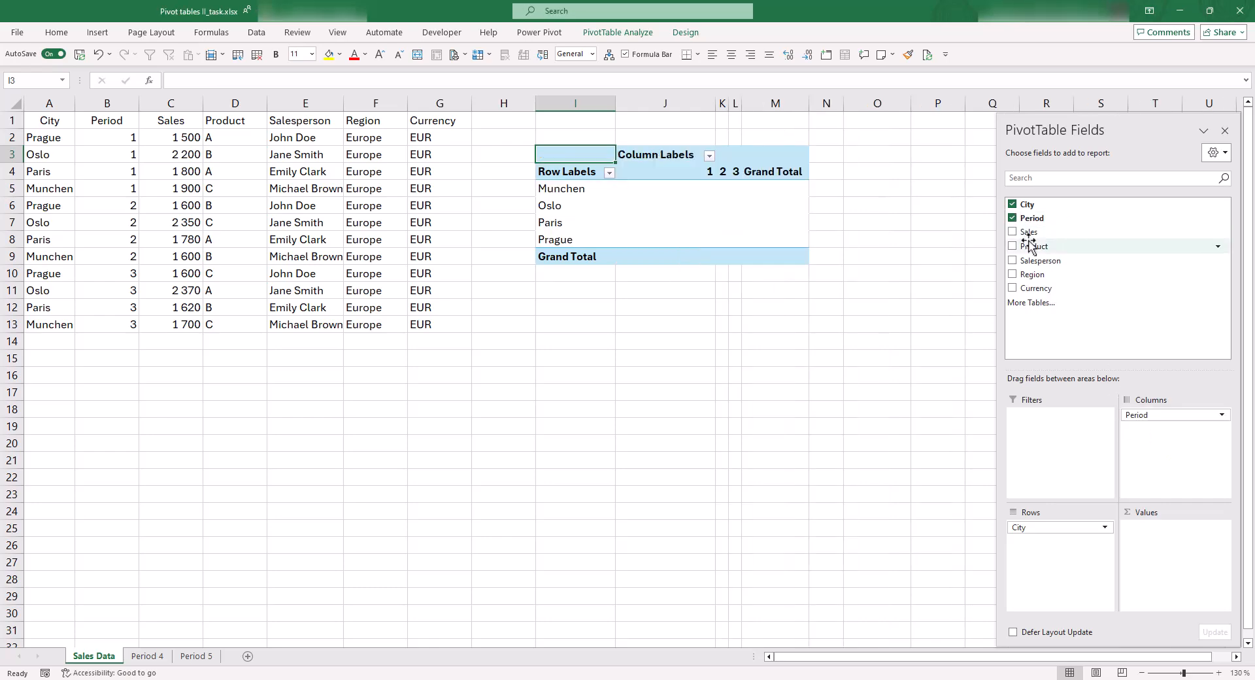
{"action": "left_click_drag", "start_coordinate": [1026, 232], "coordinate": [1168, 557]}
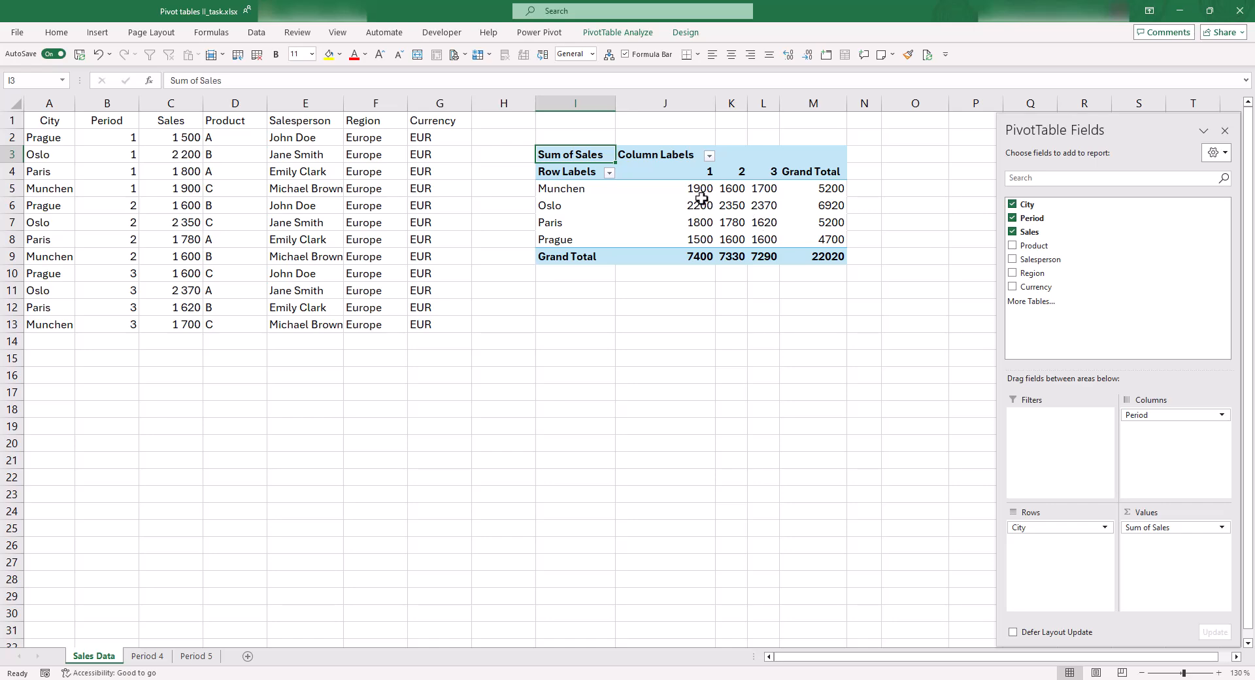
Format the PivotTable's Sum of Sales values as Number with a thousands separator and 0 decimal places
{"action": "mouse_move", "coordinate": [694, 211]}
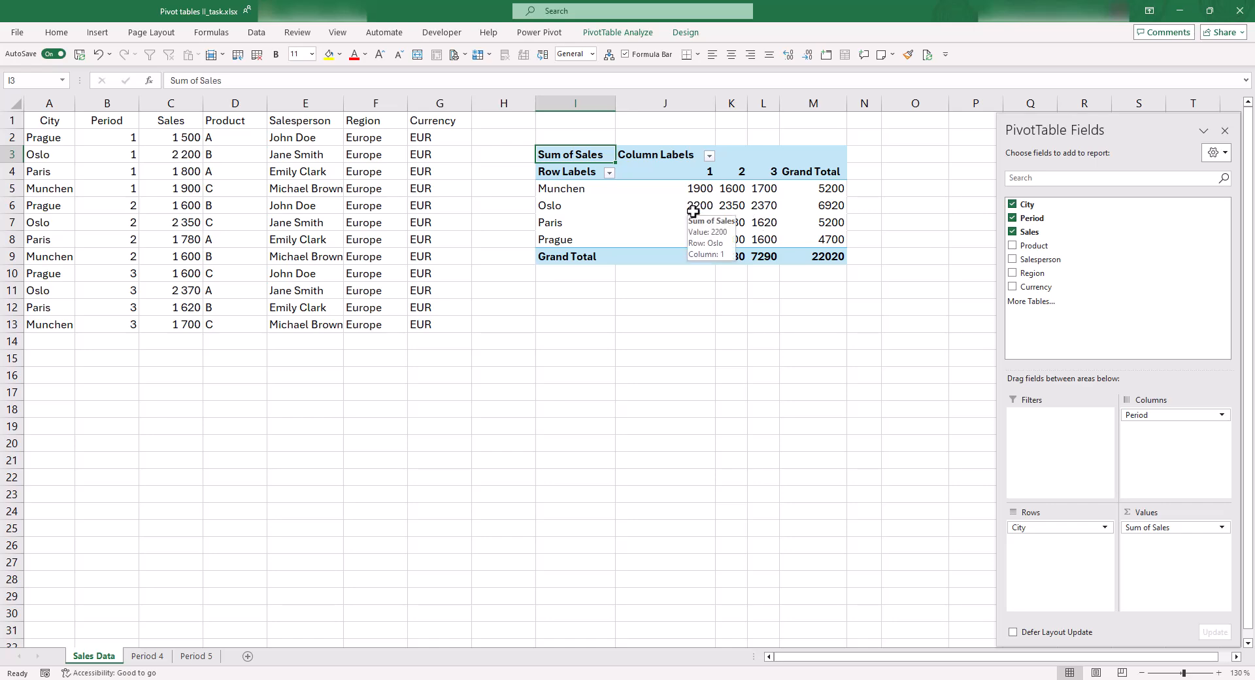
{"action": "left_click", "coordinate": [670, 237]}
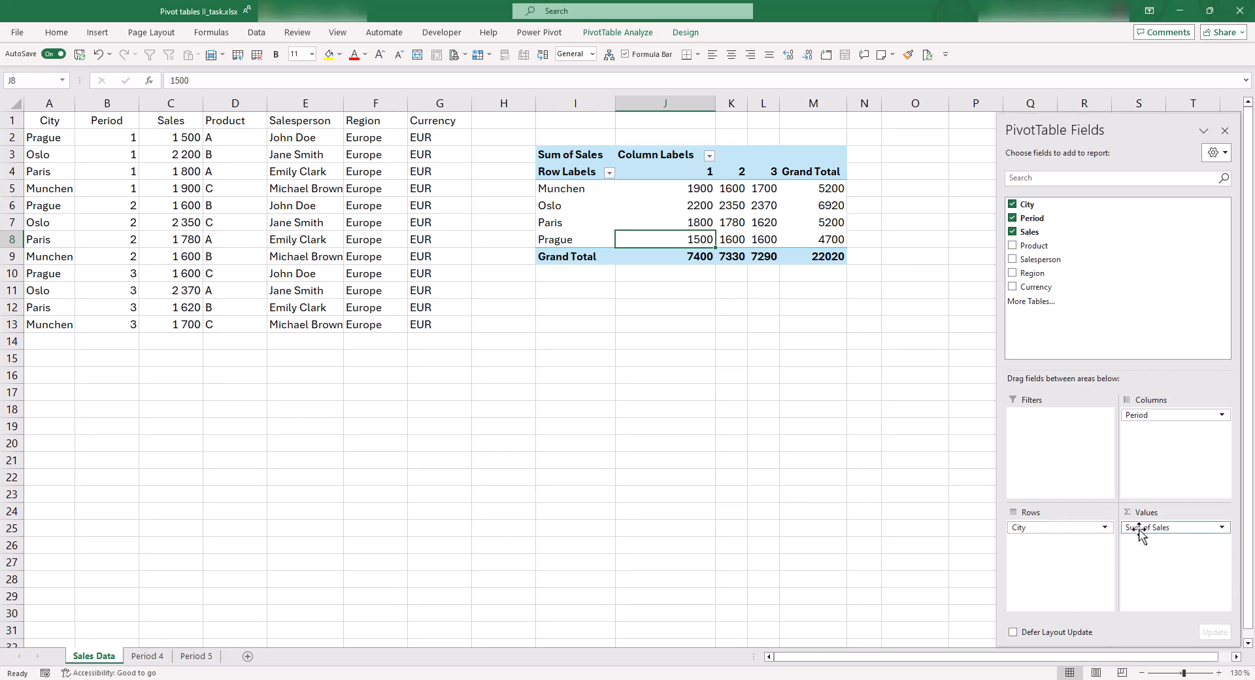
{"action": "left_click", "coordinate": [1222, 528]}
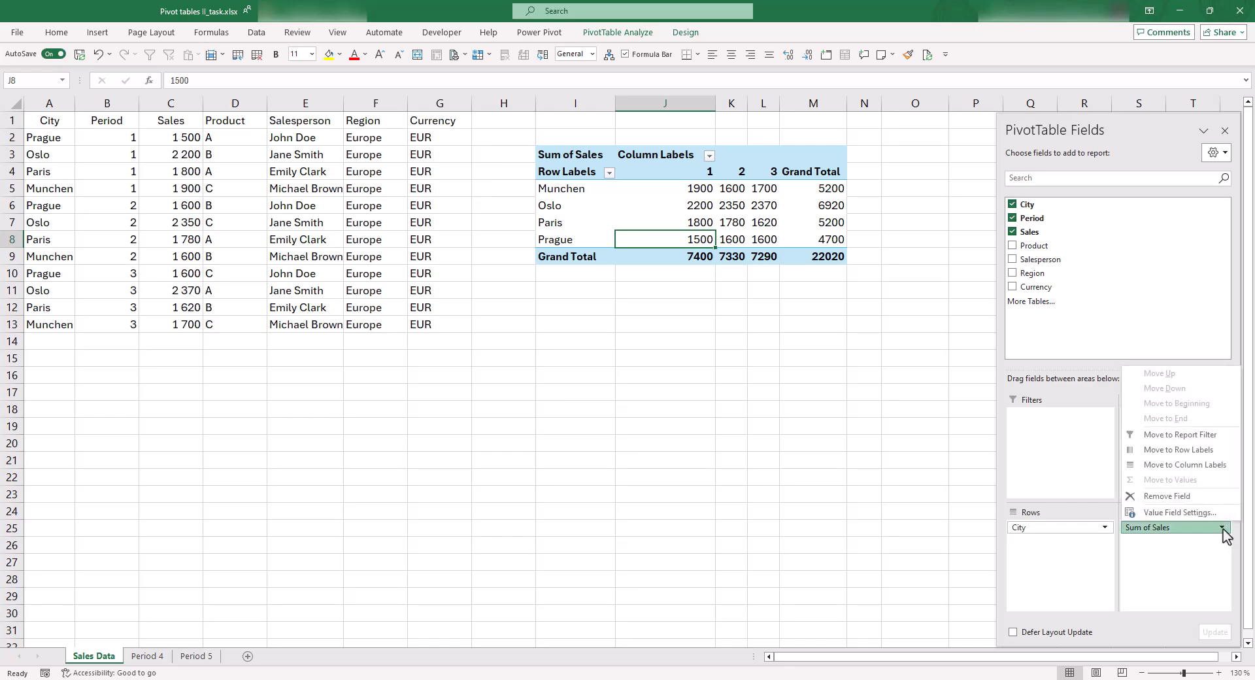
{"action": "left_click", "coordinate": [1196, 512]}
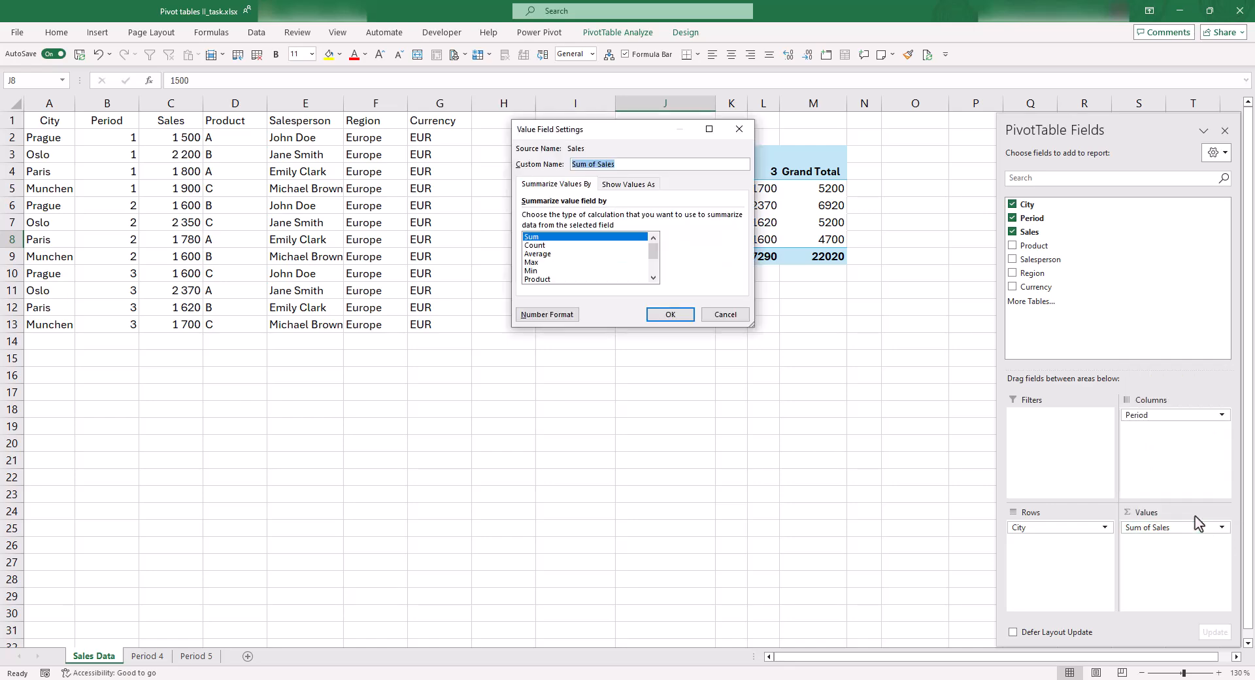
{"action": "left_click_drag", "start_coordinate": [650, 131], "coordinate": [506, 316]}
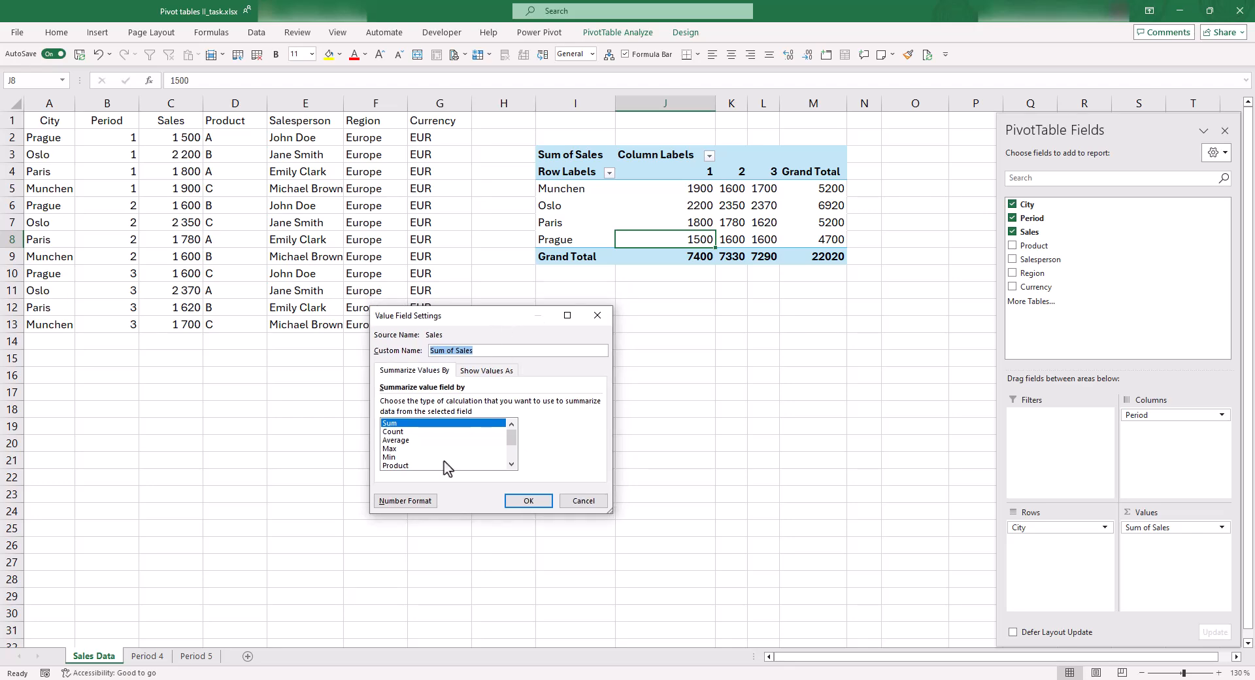
{"action": "left_click", "coordinate": [426, 501]}
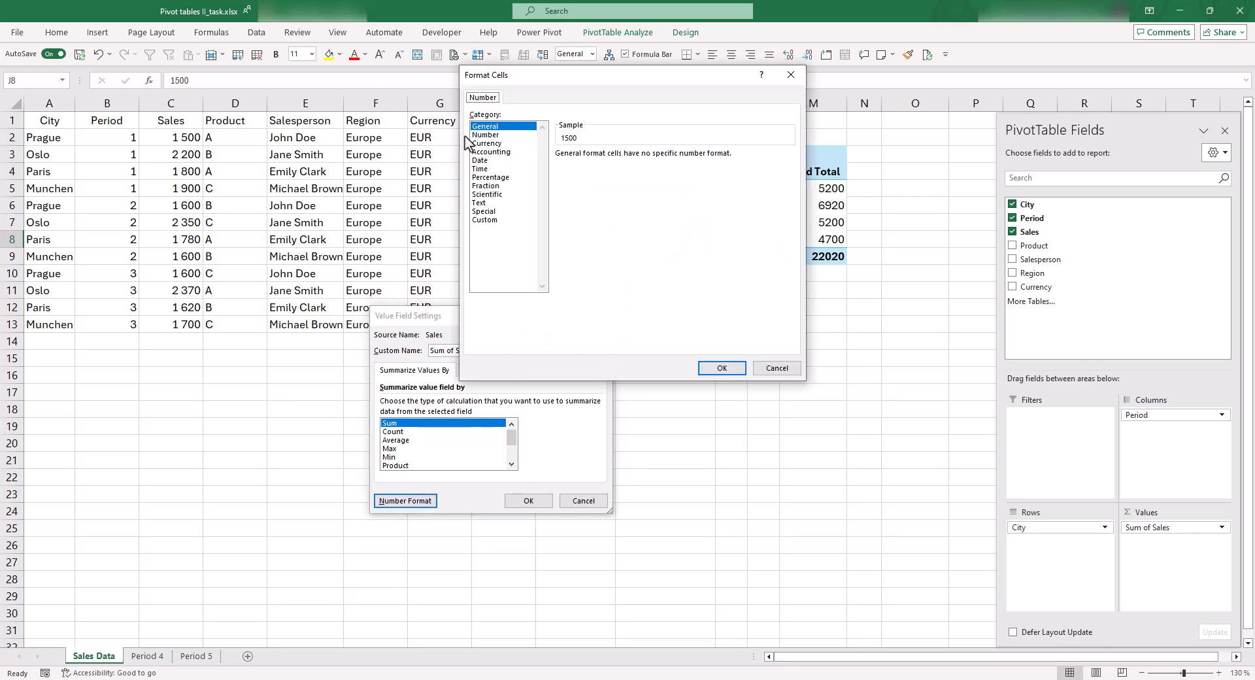
{"action": "left_click", "coordinate": [484, 135]}
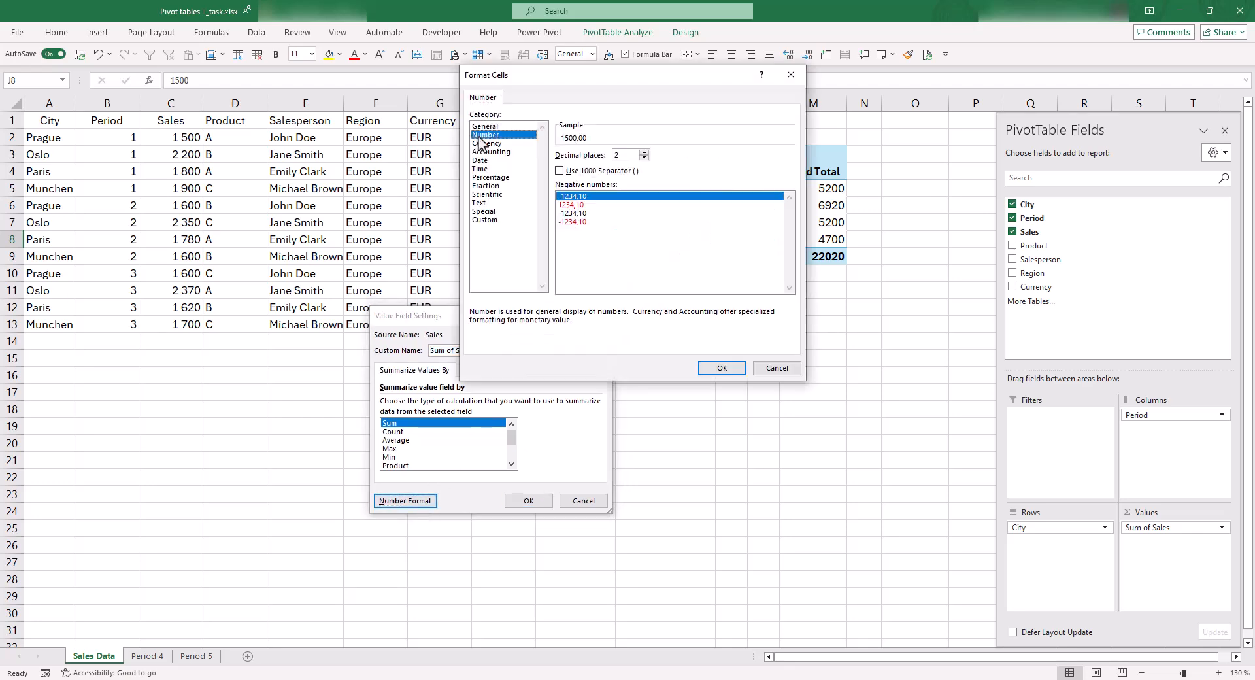
{"action": "left_click", "coordinate": [559, 172]}
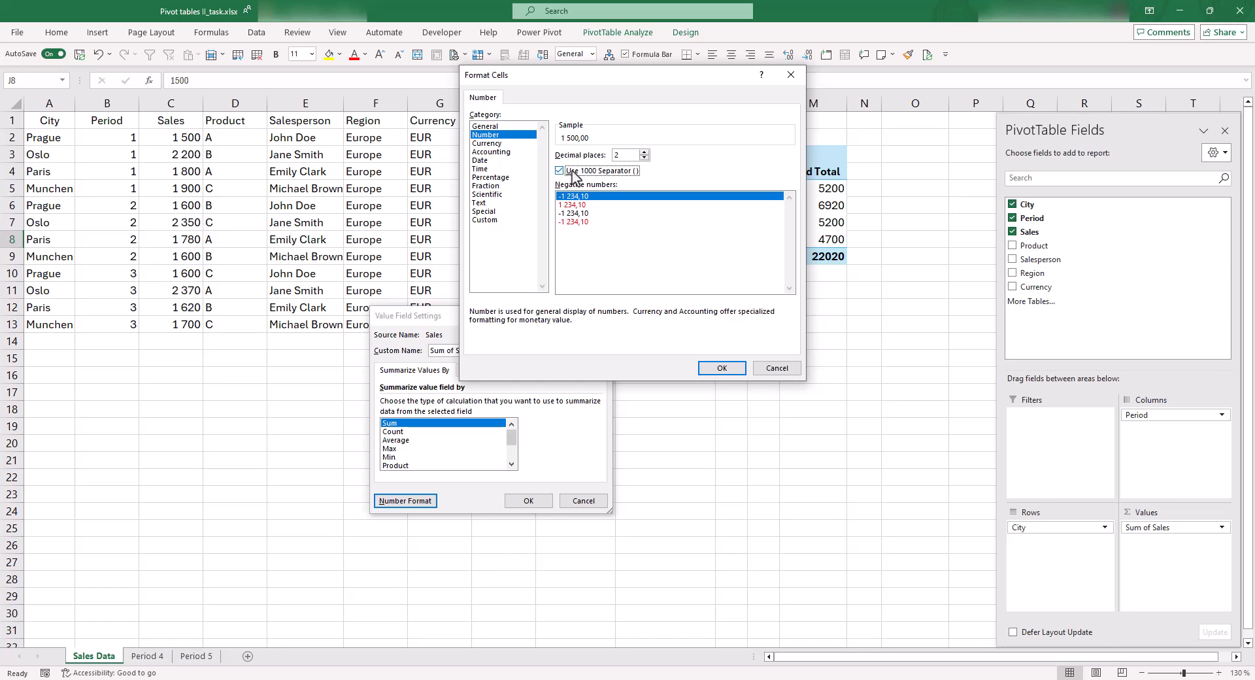
{"action": "left_click", "coordinate": [644, 159]}
{"action": "left_click", "coordinate": [644, 158]}
{"action": "left_click", "coordinate": [722, 368]}
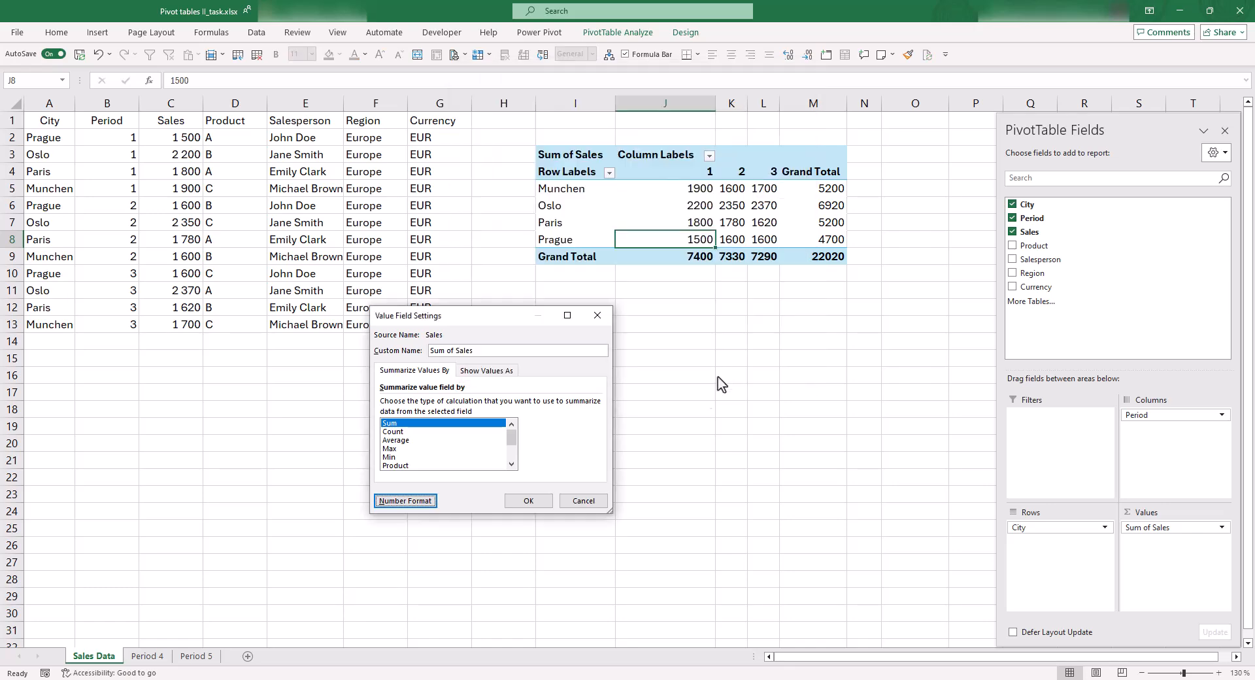
{"action": "left_click", "coordinate": [537, 509]}
{"action": "left_click", "coordinate": [798, 261]}
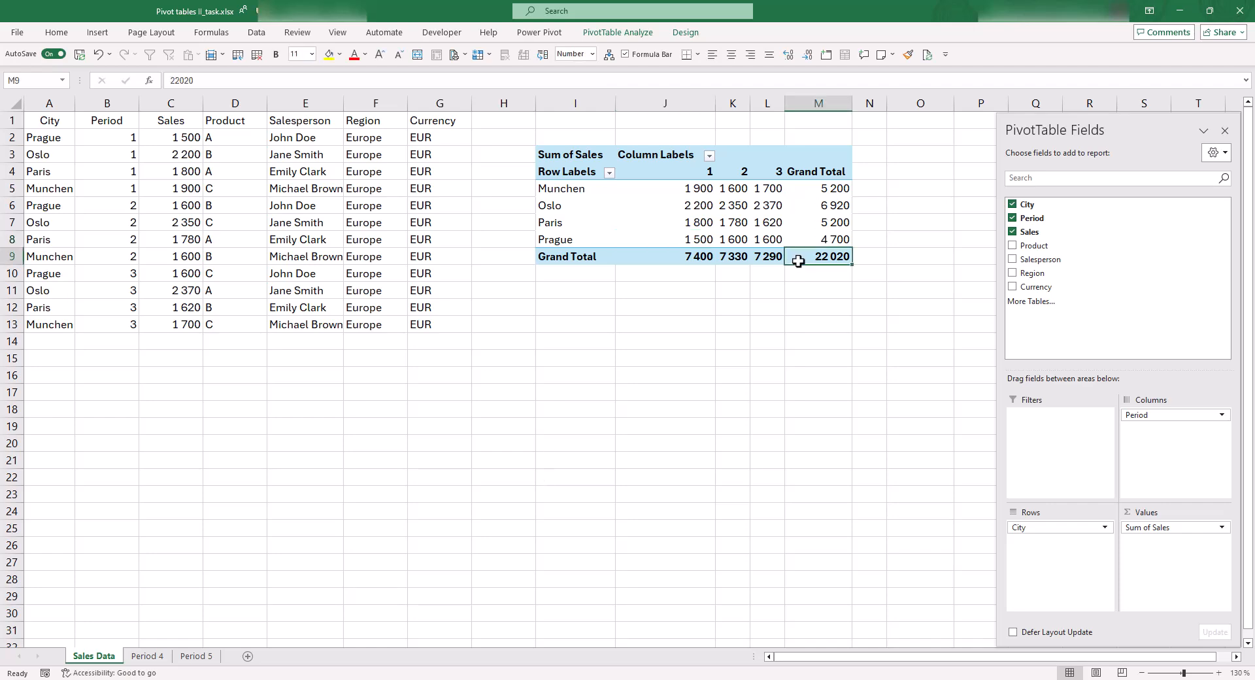
{"action": "left_click", "coordinate": [744, 307]}
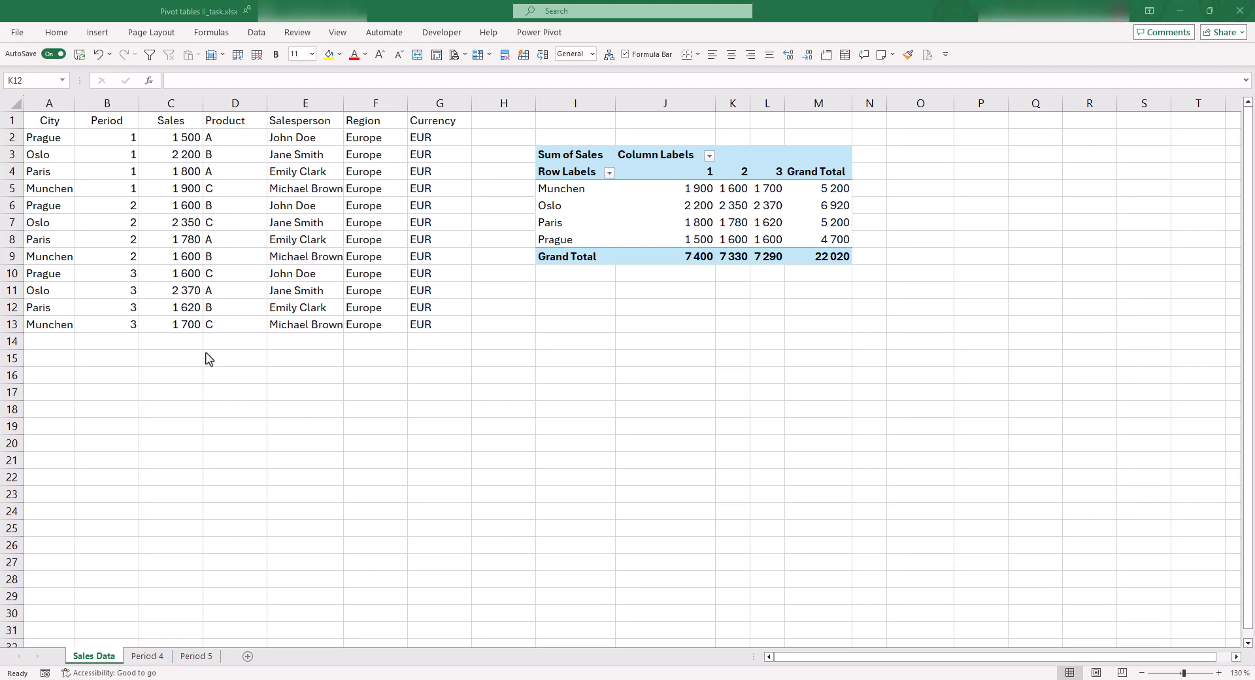
Change the Munchen period 3 sales figure in cell C13 of the source data to 1500
{"action": "left_click", "coordinate": [92, 155]}
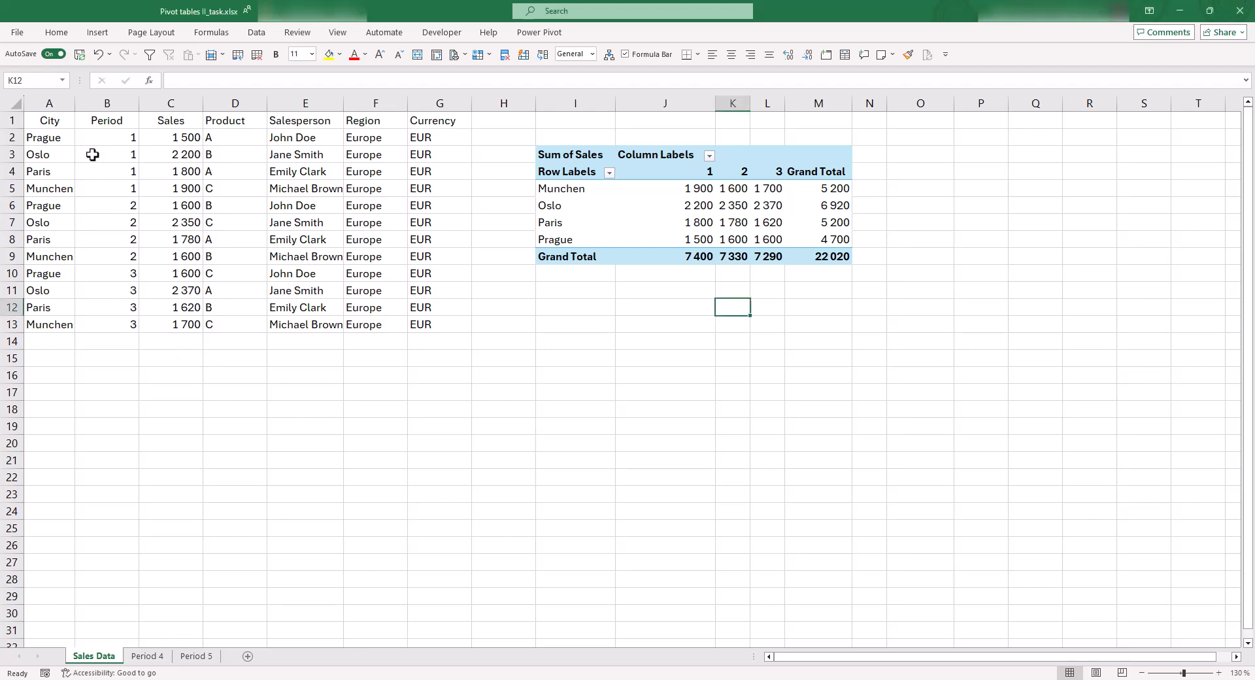
{"action": "left_click", "coordinate": [162, 325]}
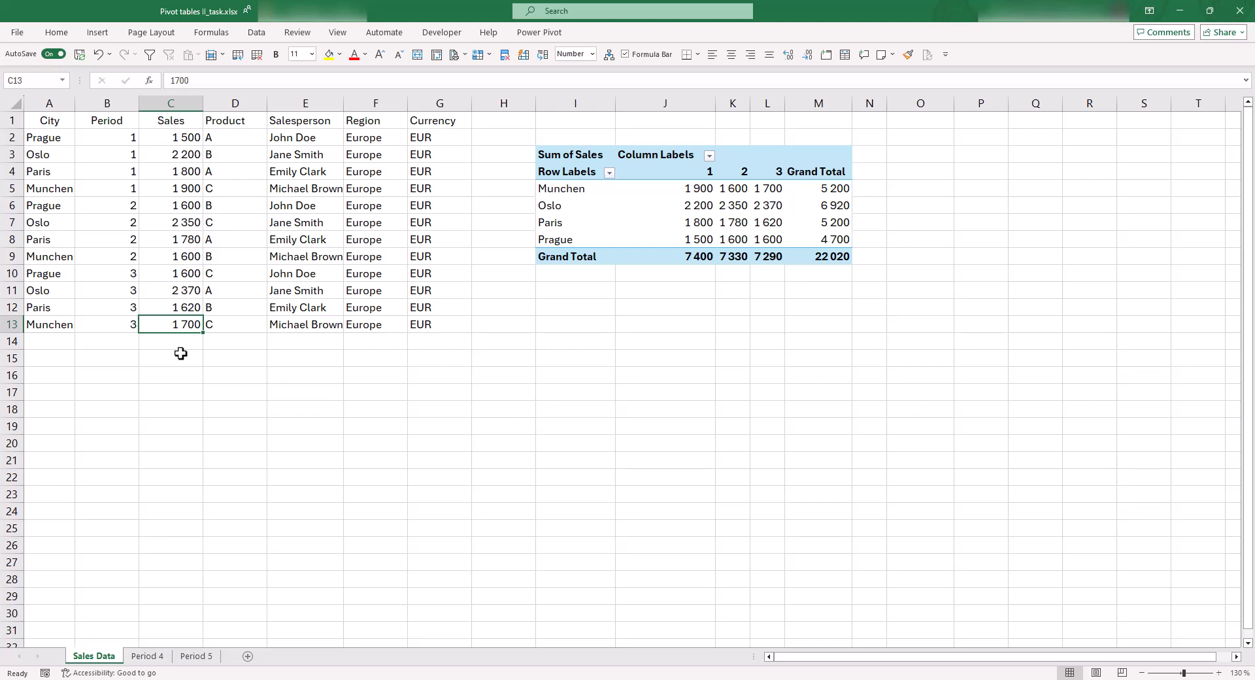
{"action": "type", "text": "1500"}
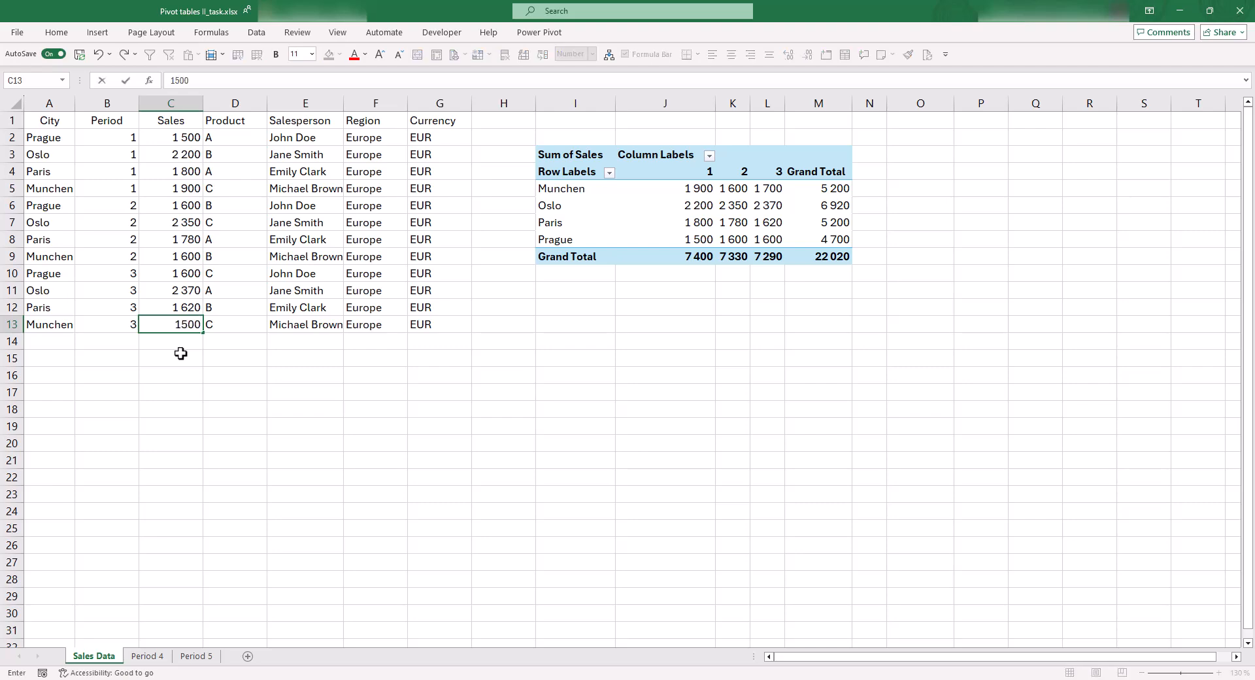
{"action": "key", "text": "Return"}
{"action": "left_click", "coordinate": [182, 362]}
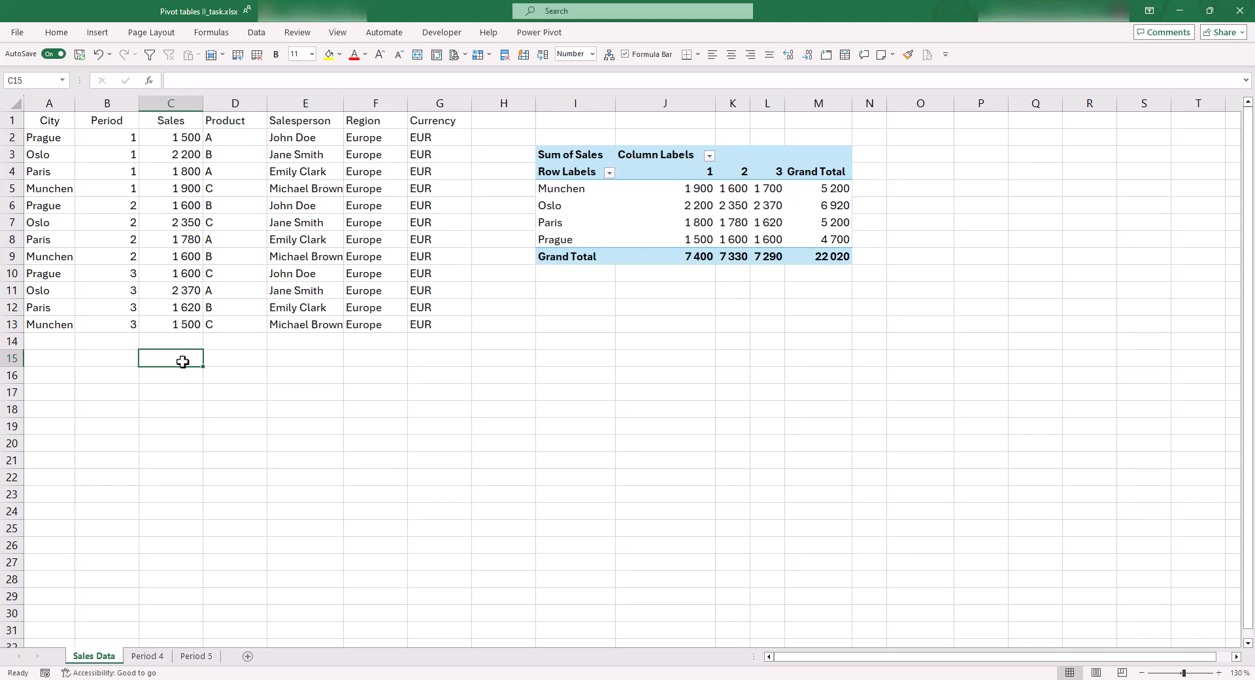
Compare the edited Munchen period 3 sales figure in the source data with the corresponding value in the PivotTable
{"action": "left_click", "coordinate": [166, 325]}
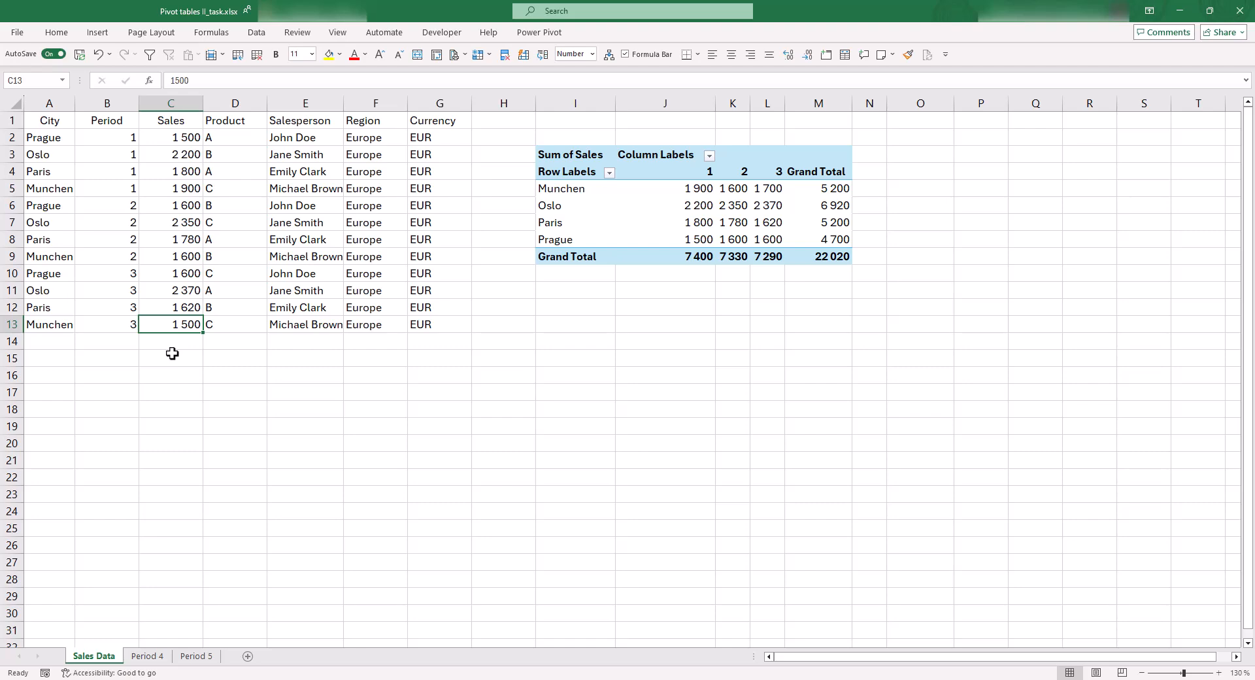
{"action": "left_click", "coordinate": [772, 190]}
{"action": "mouse_move", "coordinate": [793, 210]}
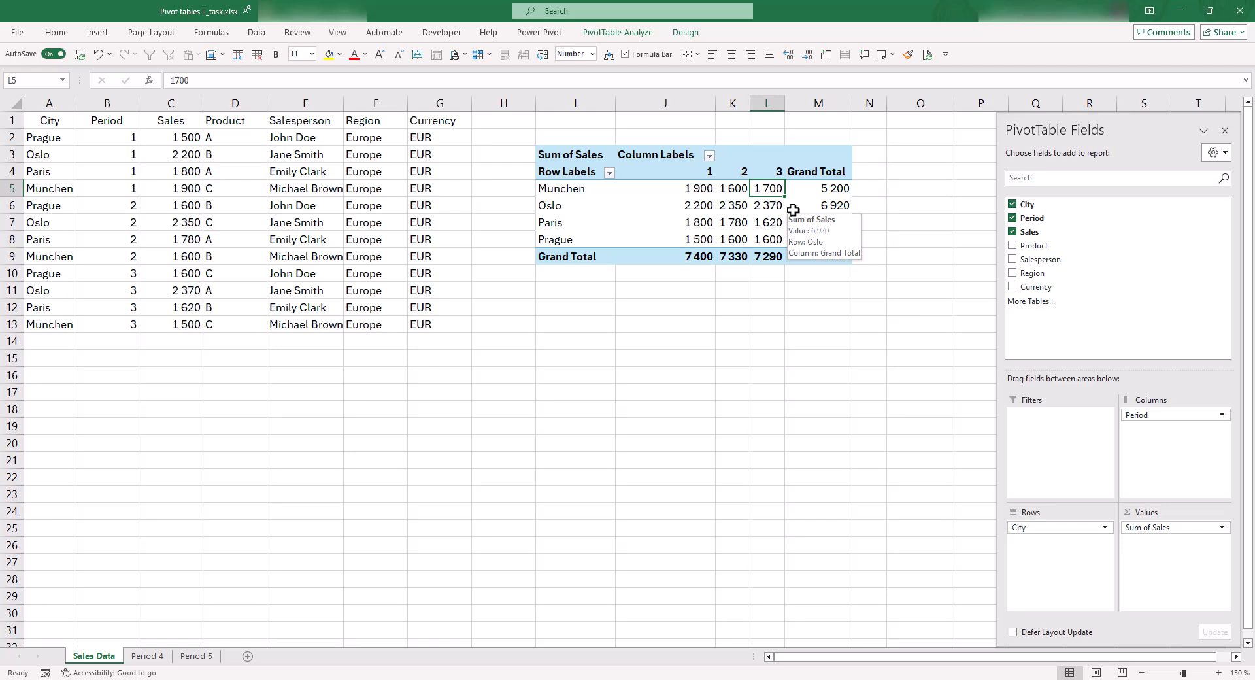
{"action": "left_click", "coordinate": [661, 240]}
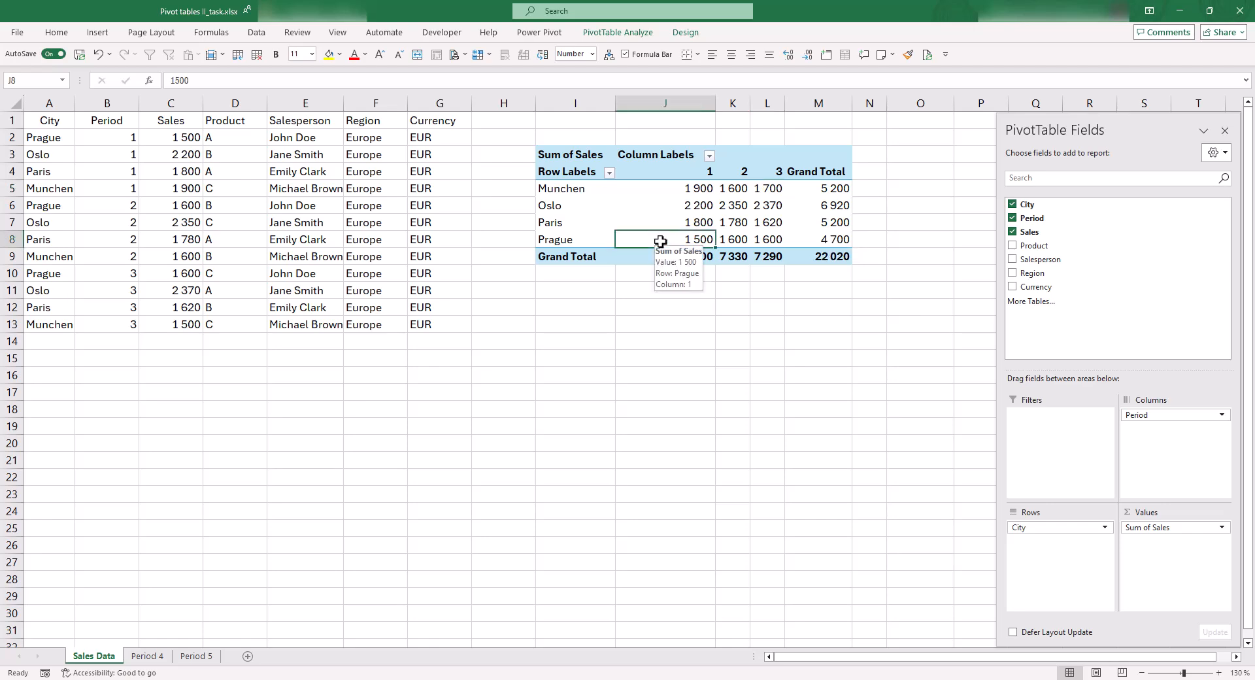
{"action": "left_click", "coordinate": [575, 225]}
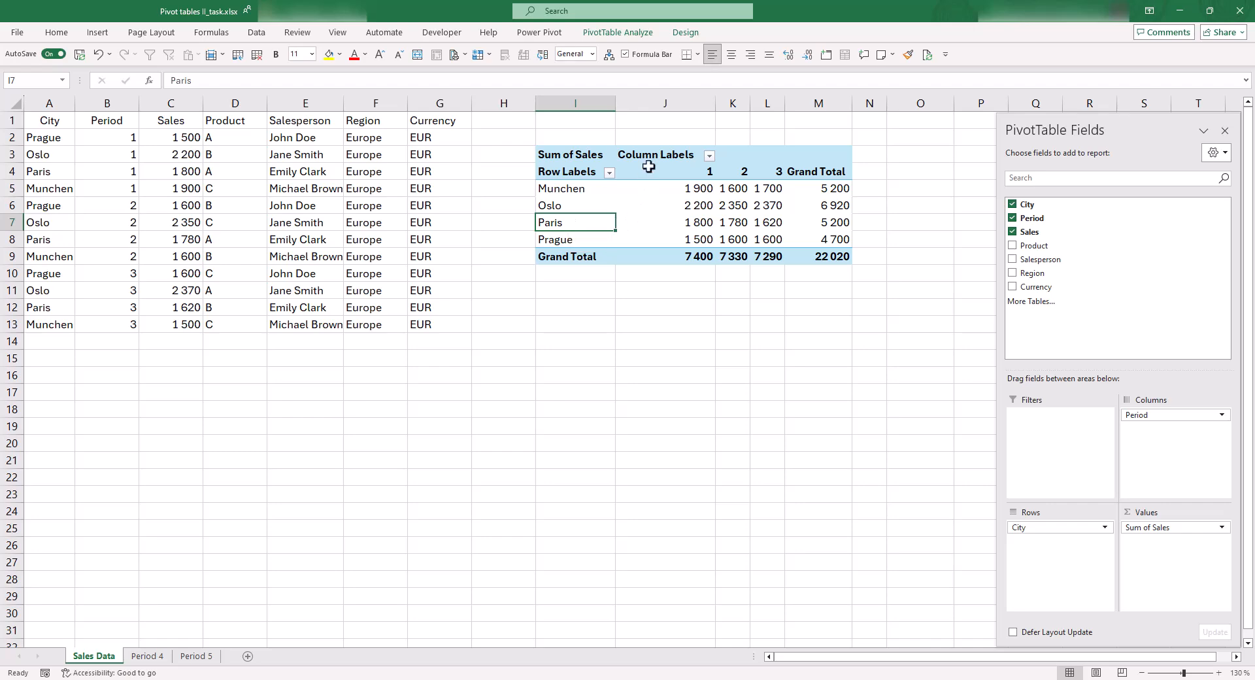
{"action": "left_click", "coordinate": [651, 231]}
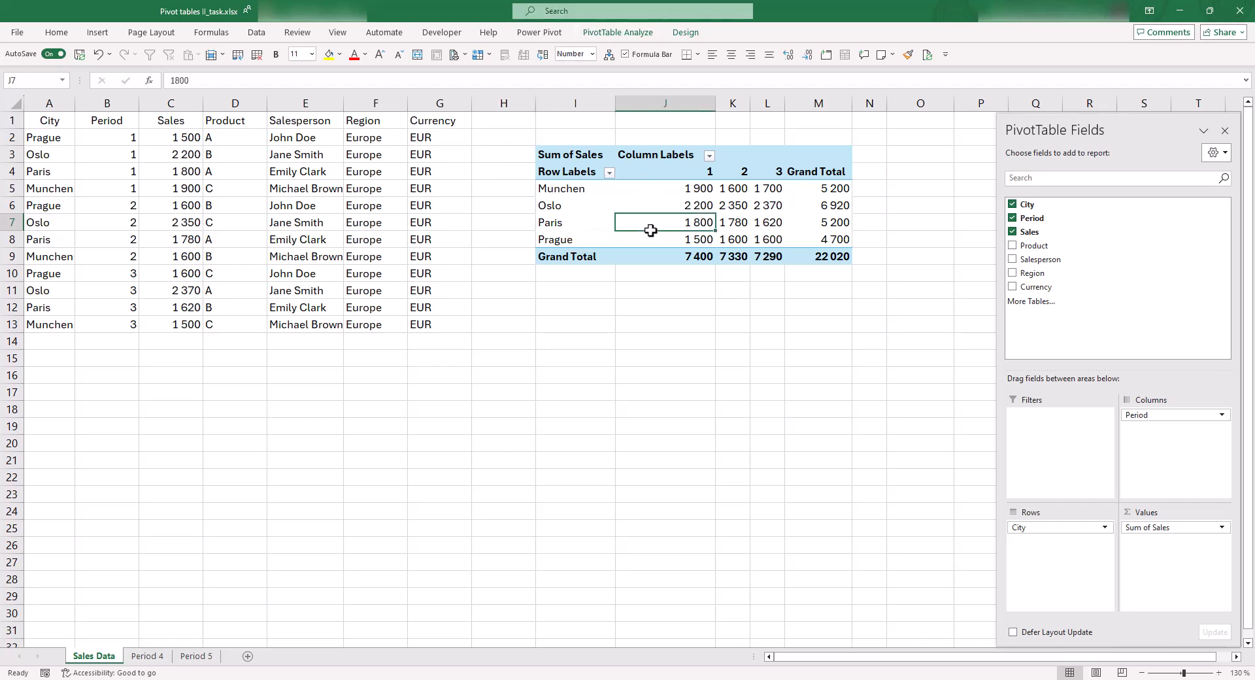
{"action": "left_click", "coordinate": [819, 234]}
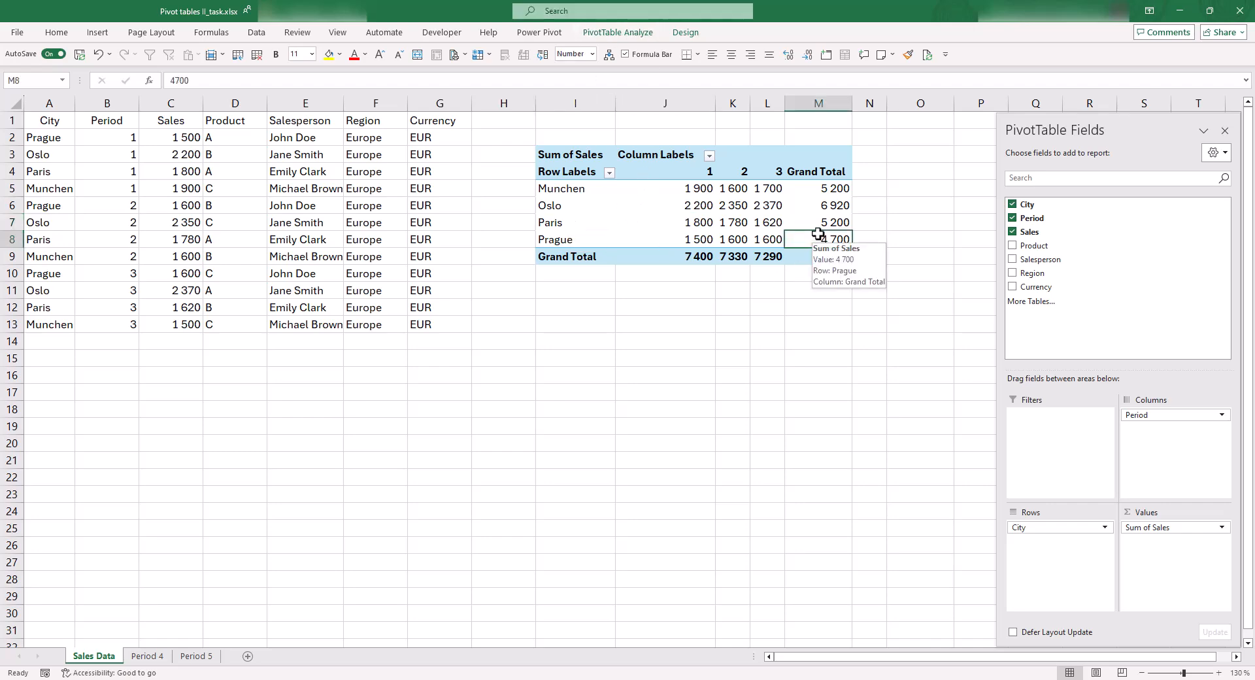
Refresh the PivotTable and check its Munchen period 3 value against cell C13 of the source data
{"action": "left_click", "coordinate": [625, 32]}
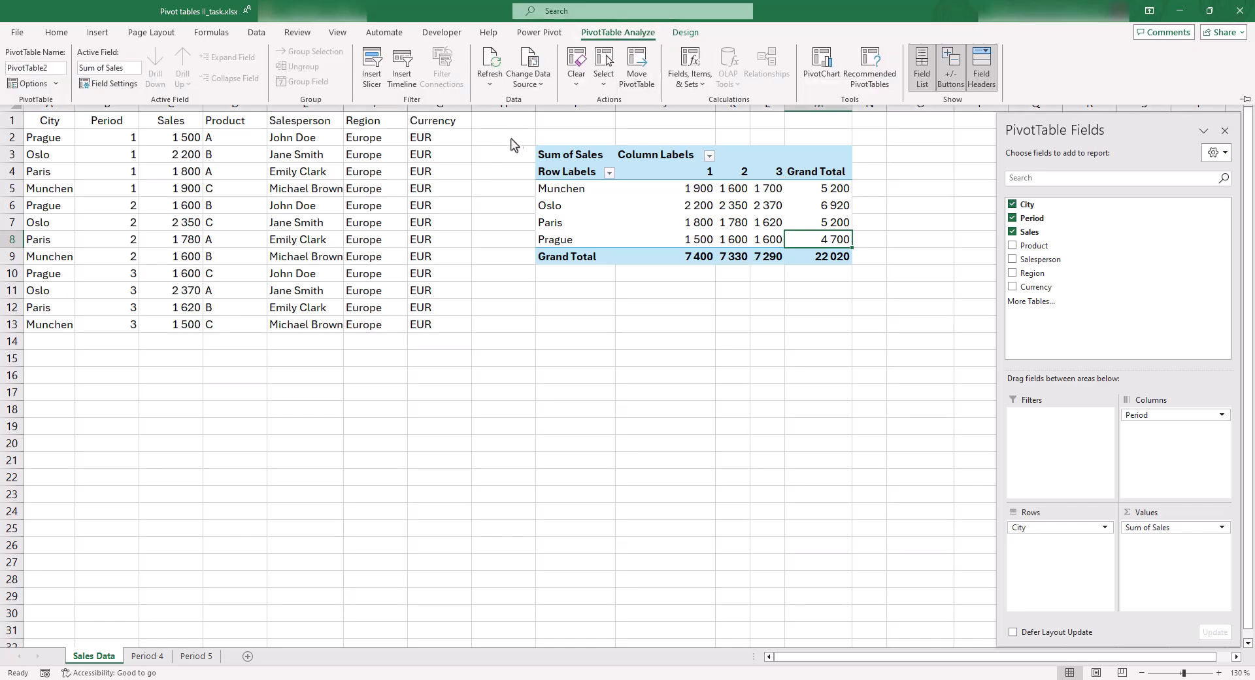
{"action": "left_click", "coordinate": [488, 64]}
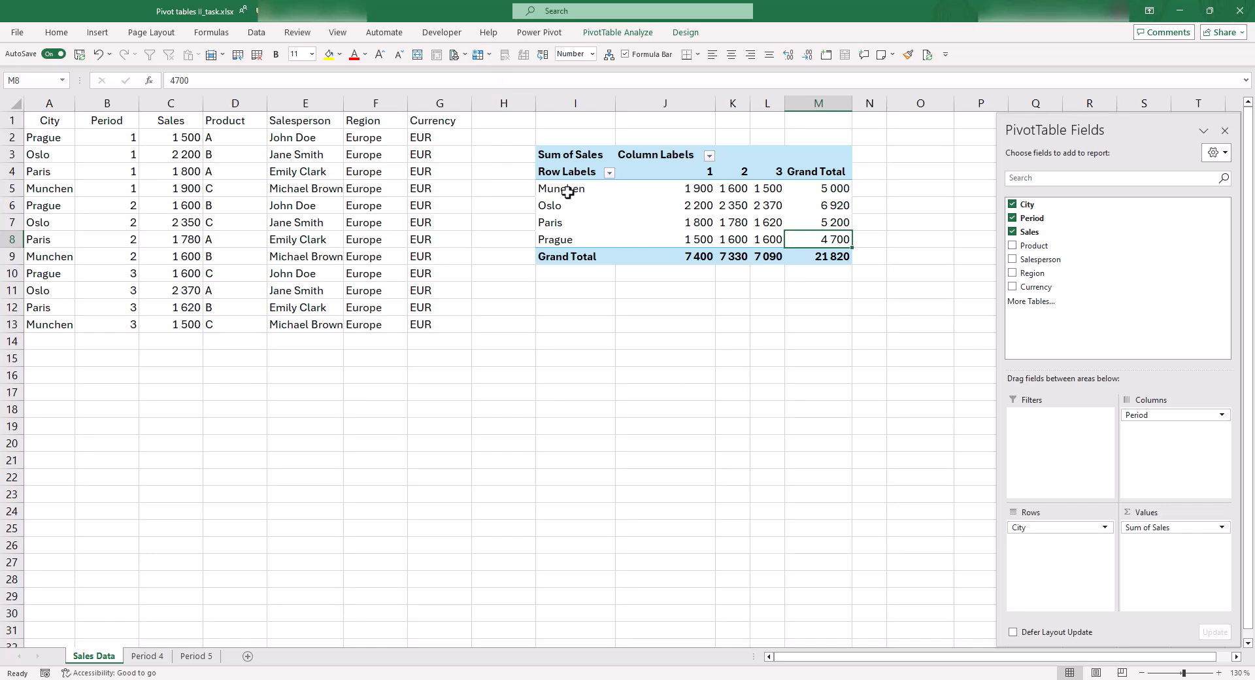
{"action": "left_click", "coordinate": [773, 191]}
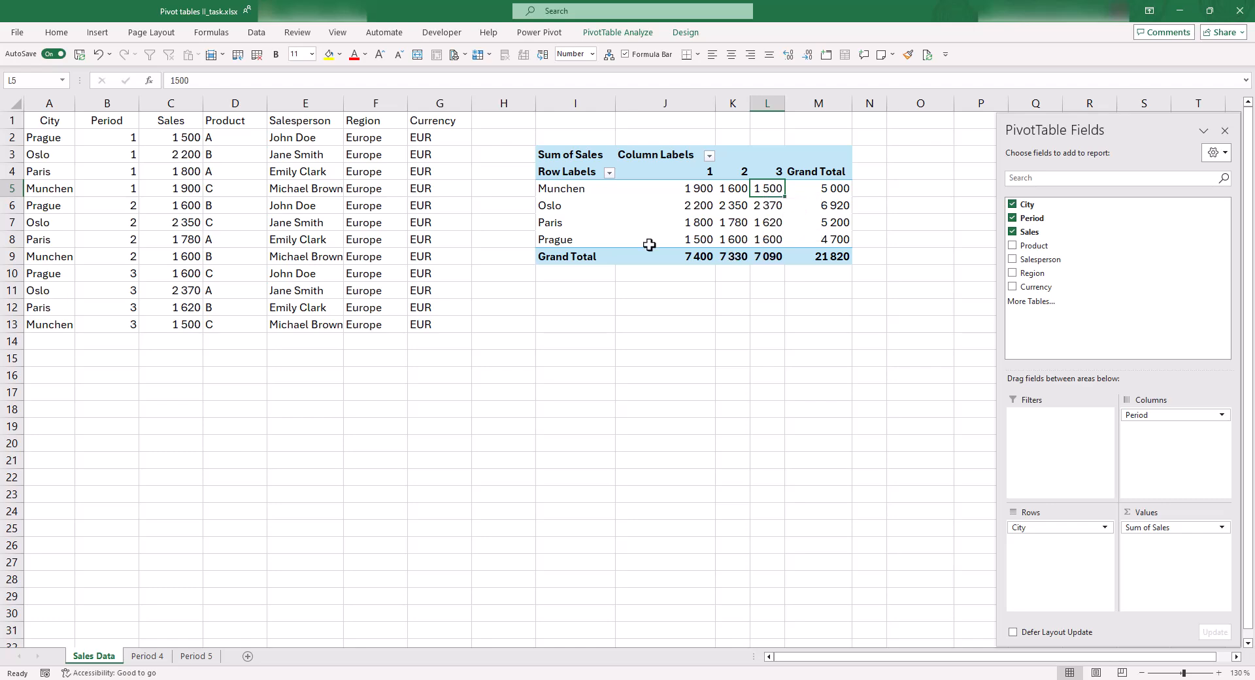
{"action": "left_click", "coordinate": [176, 330]}
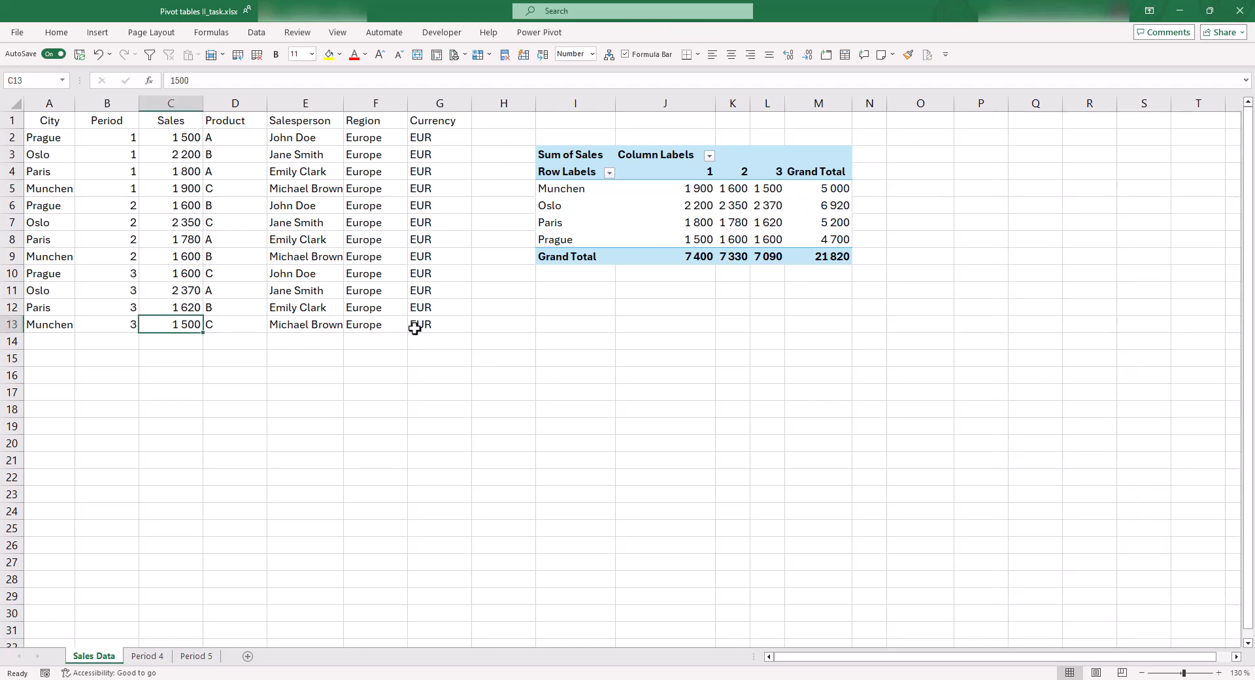
{"action": "left_click", "coordinate": [414, 330]}
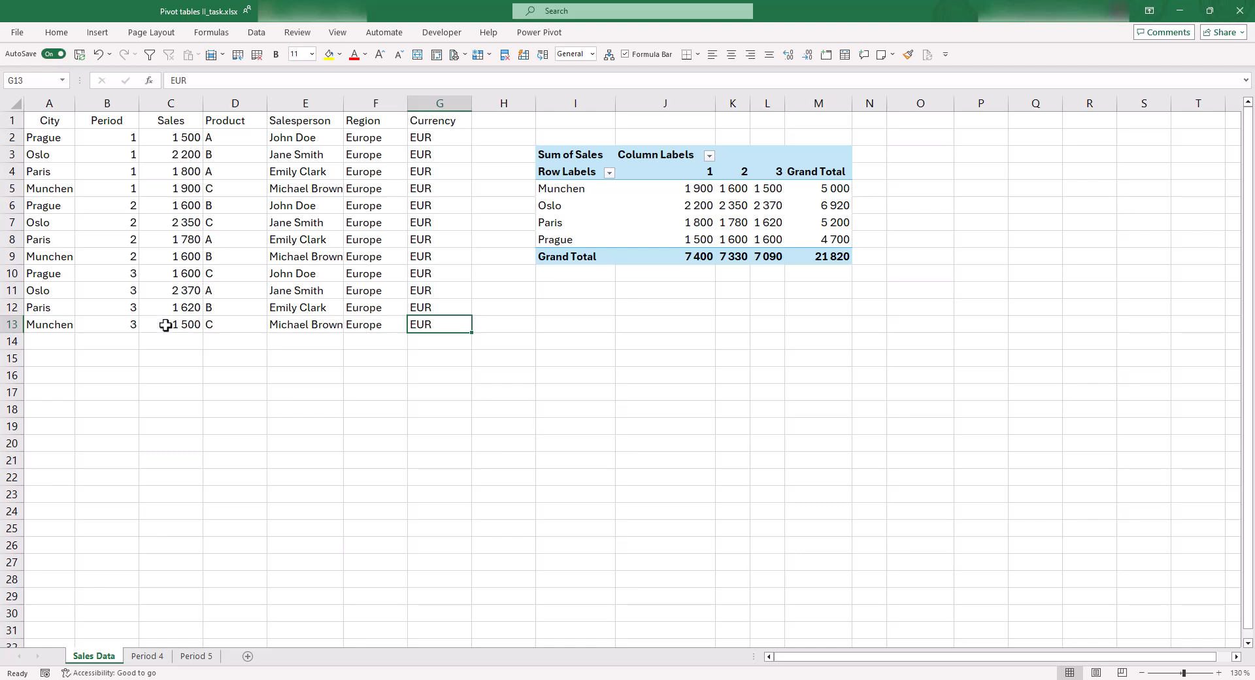
{"action": "left_click", "coordinate": [181, 311]}
{"action": "left_click", "coordinate": [220, 288]}
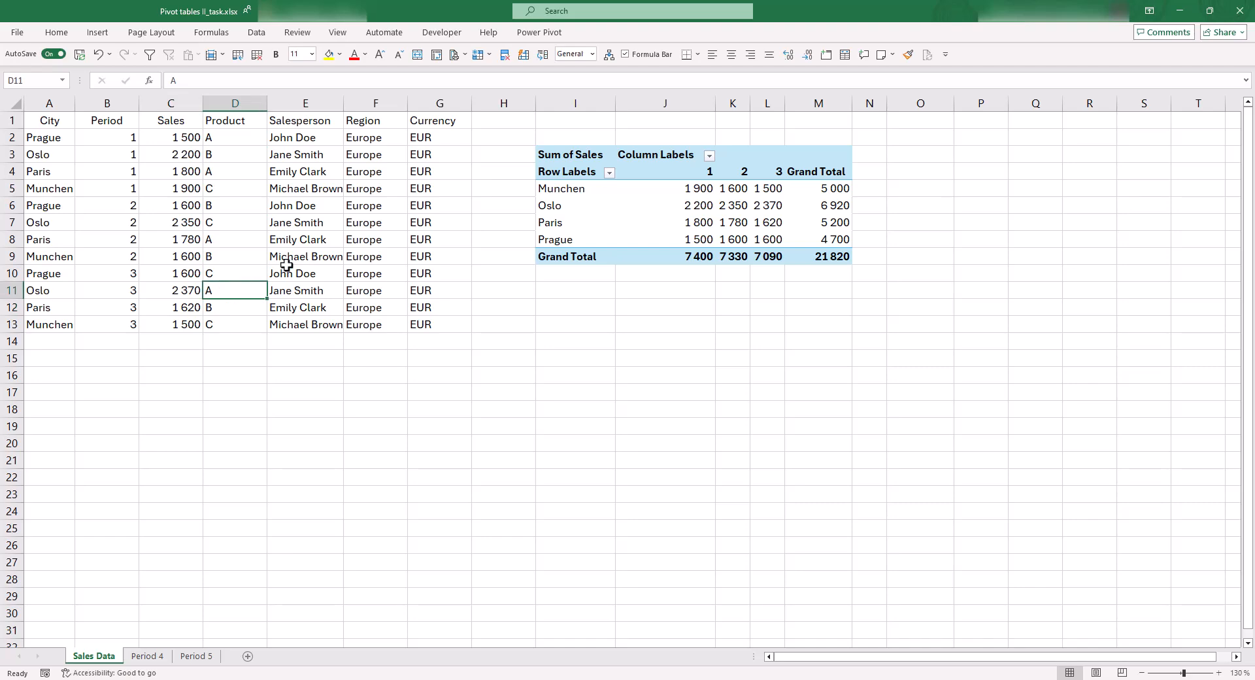
{"action": "left_click", "coordinate": [287, 266]}
{"action": "left_click", "coordinate": [423, 327]}
{"action": "left_click", "coordinate": [456, 359]}
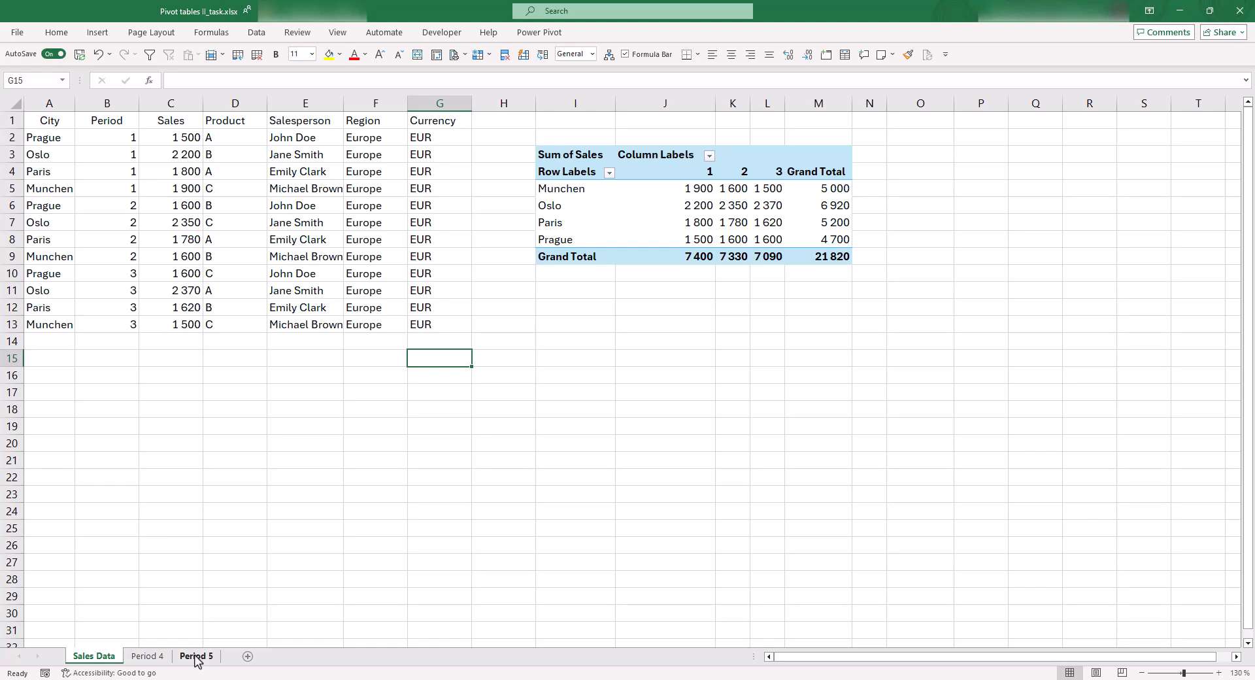
Copy the data rows A2:G5 from the Period 4 sheet, leaving out the header row
{"action": "left_click", "coordinate": [137, 657]}
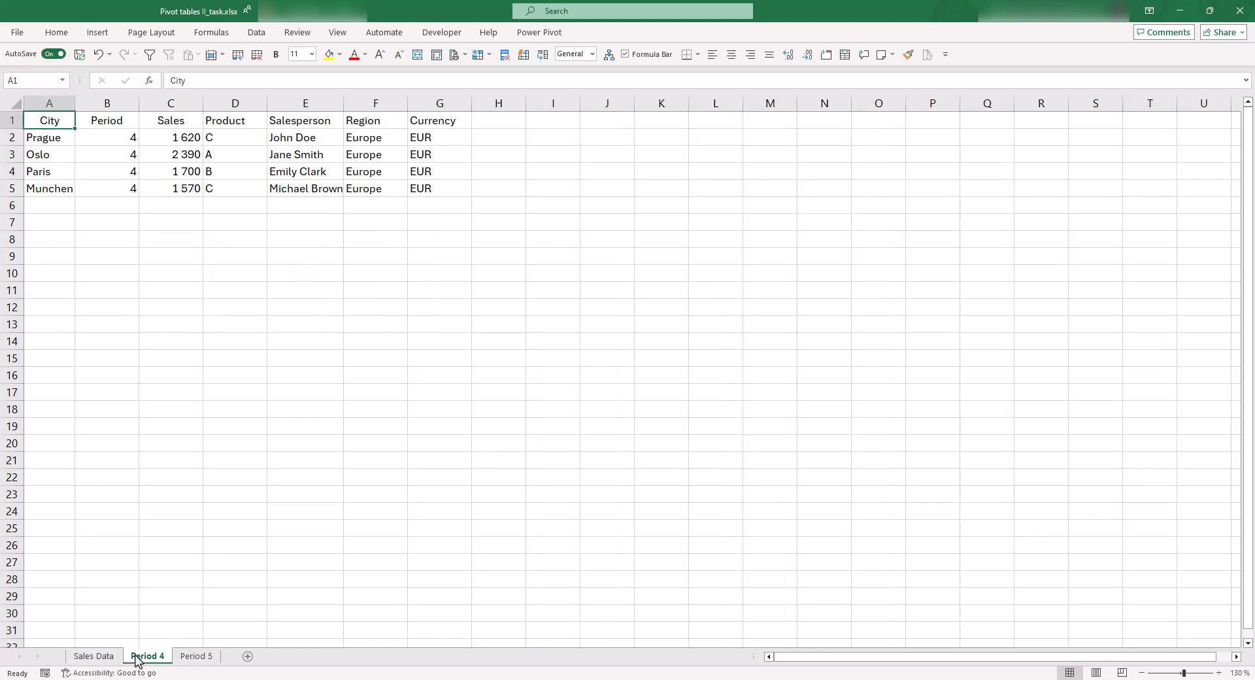
{"action": "left_click", "coordinate": [208, 371]}
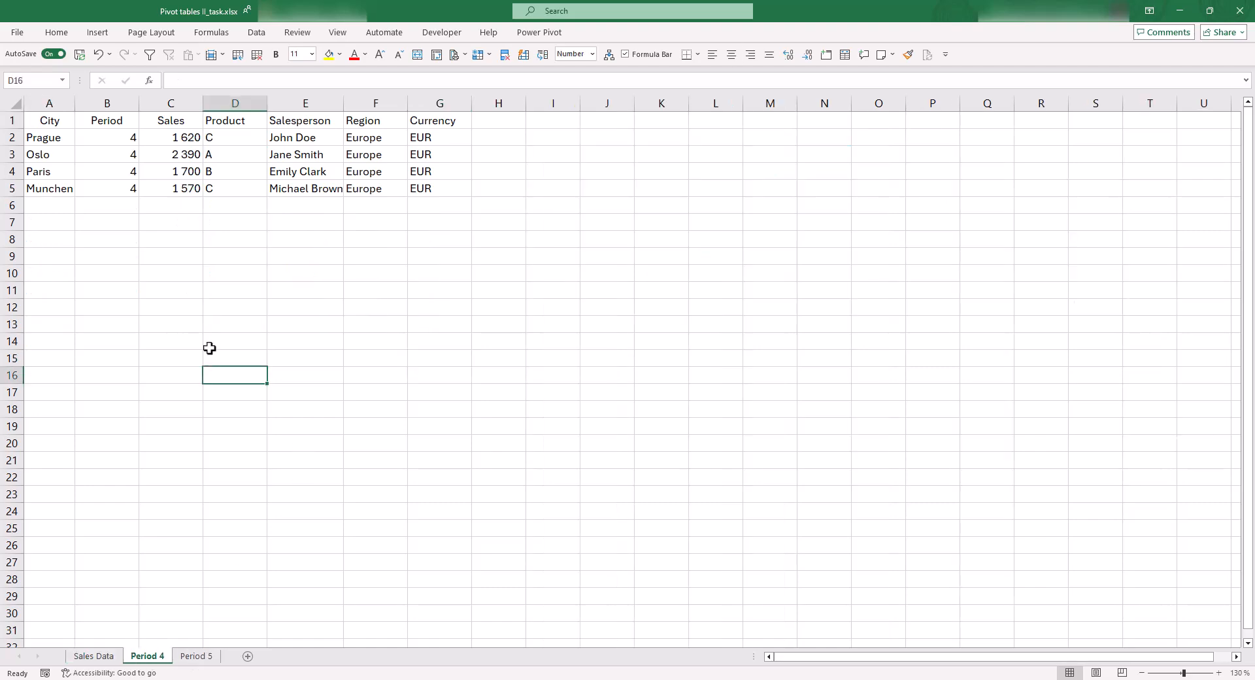
{"action": "key", "text": "ctrl+Home"}
{"action": "key", "text": "Down"}
{"action": "key", "text": "ctrl+shift+End"}
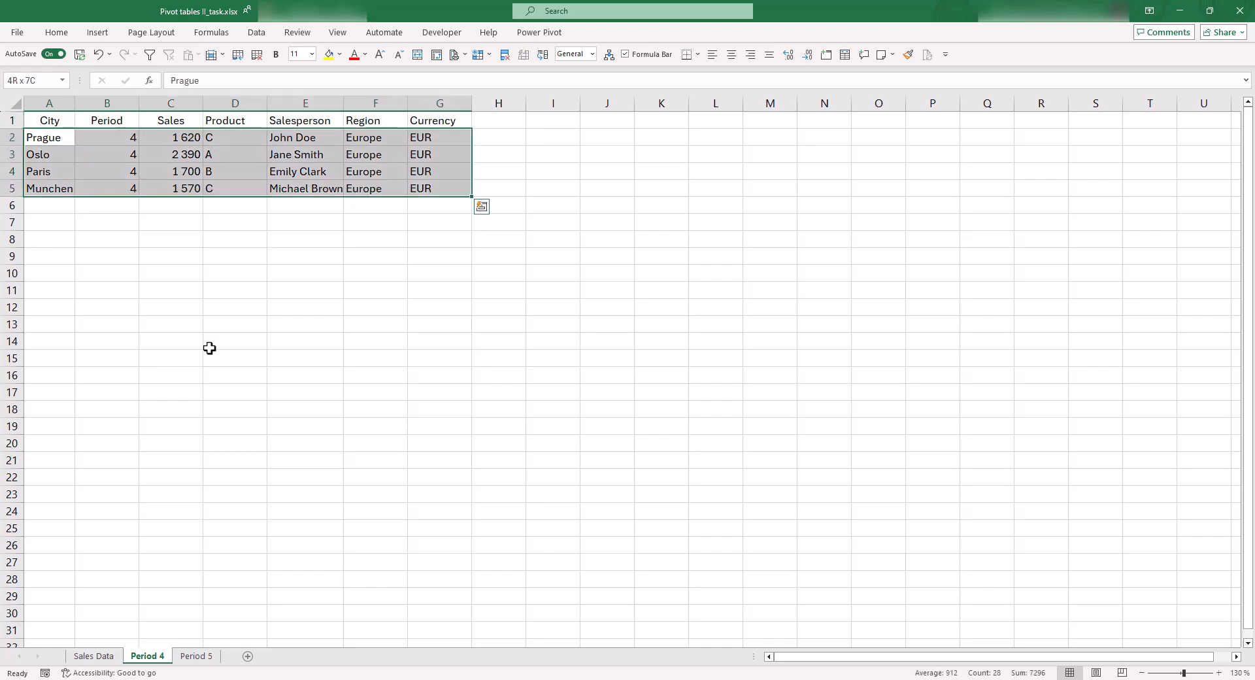
{"action": "key", "text": "ctrl+c"}
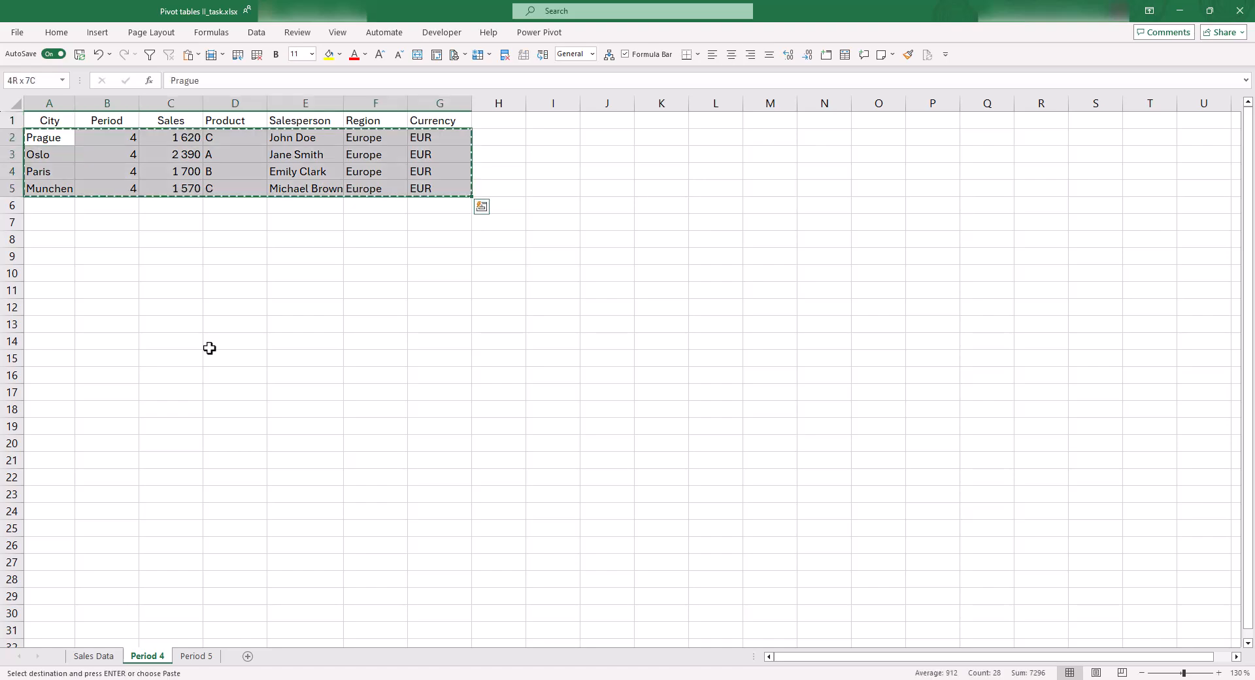
Paste the copied period 4 rows into the Sales Data sheet directly below the existing data, starting at cell A14
{"action": "key", "text": "ctrl+Page_Up"}
{"action": "key", "text": "Left"}
{"action": "key", "text": "ctrl+Left"}
{"action": "key", "text": "Up"}
{"action": "key", "text": "ctrl+v"}
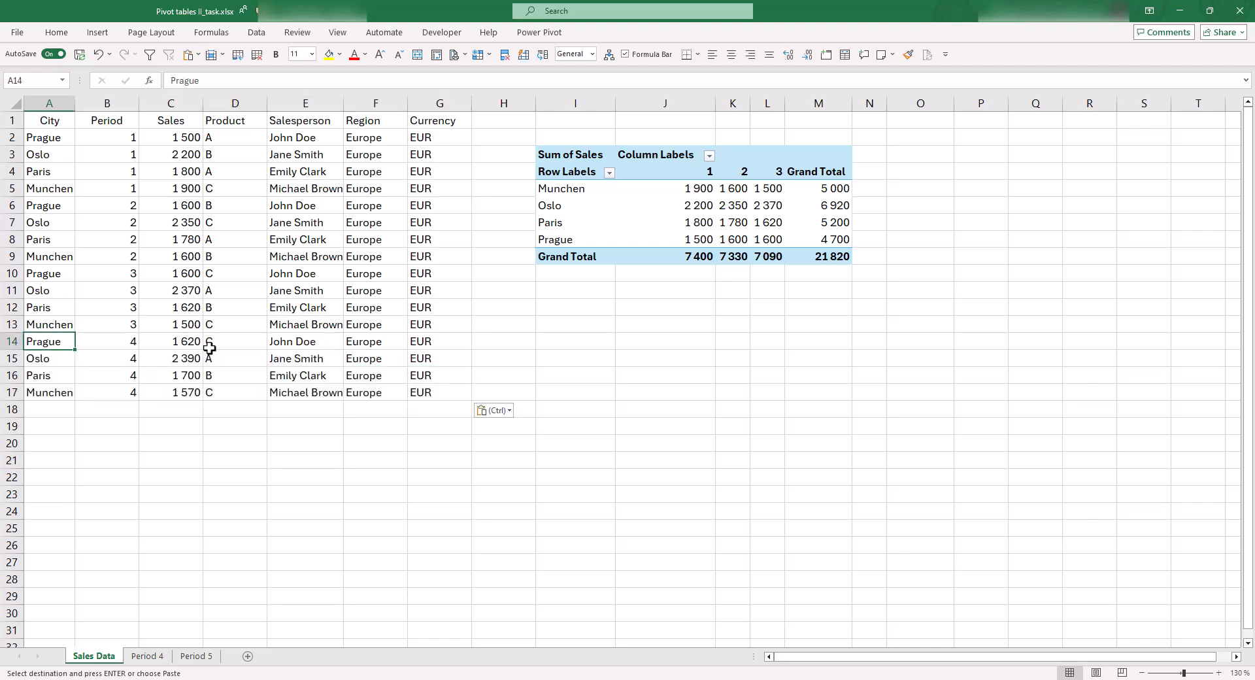
Refresh the PivotTable after adding the period 4 rows and check its period columns
{"action": "left_click", "coordinate": [732, 213]}
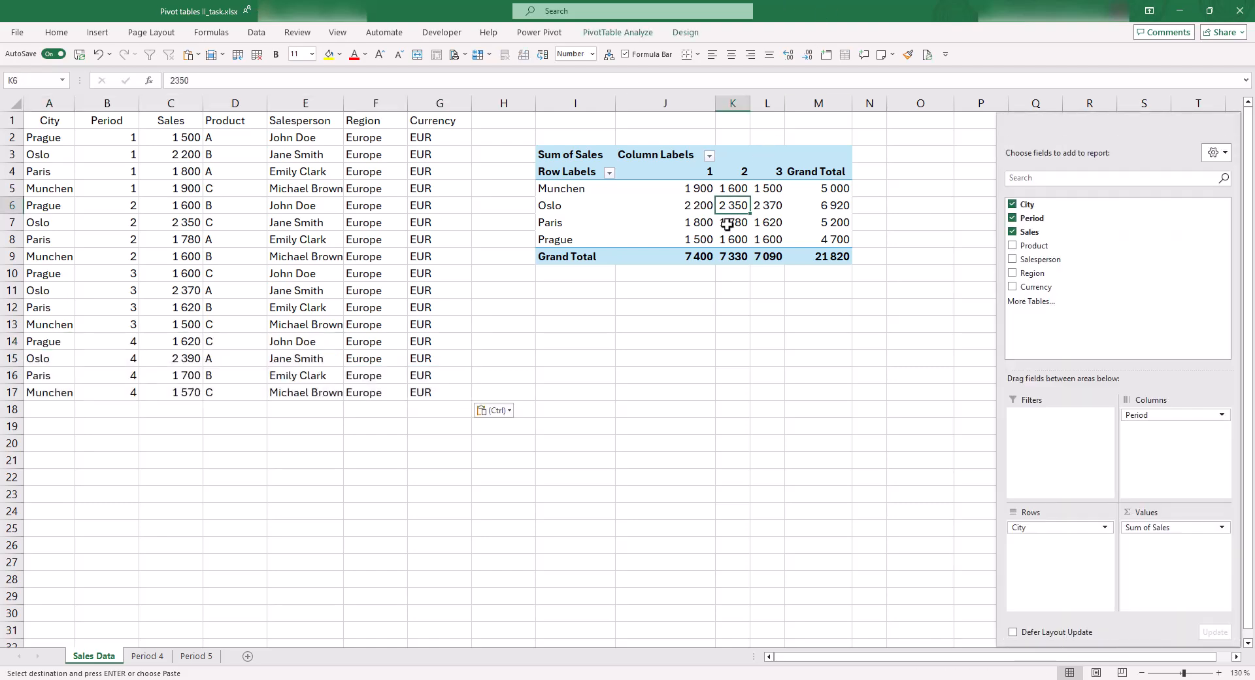
{"action": "left_click", "coordinate": [631, 239]}
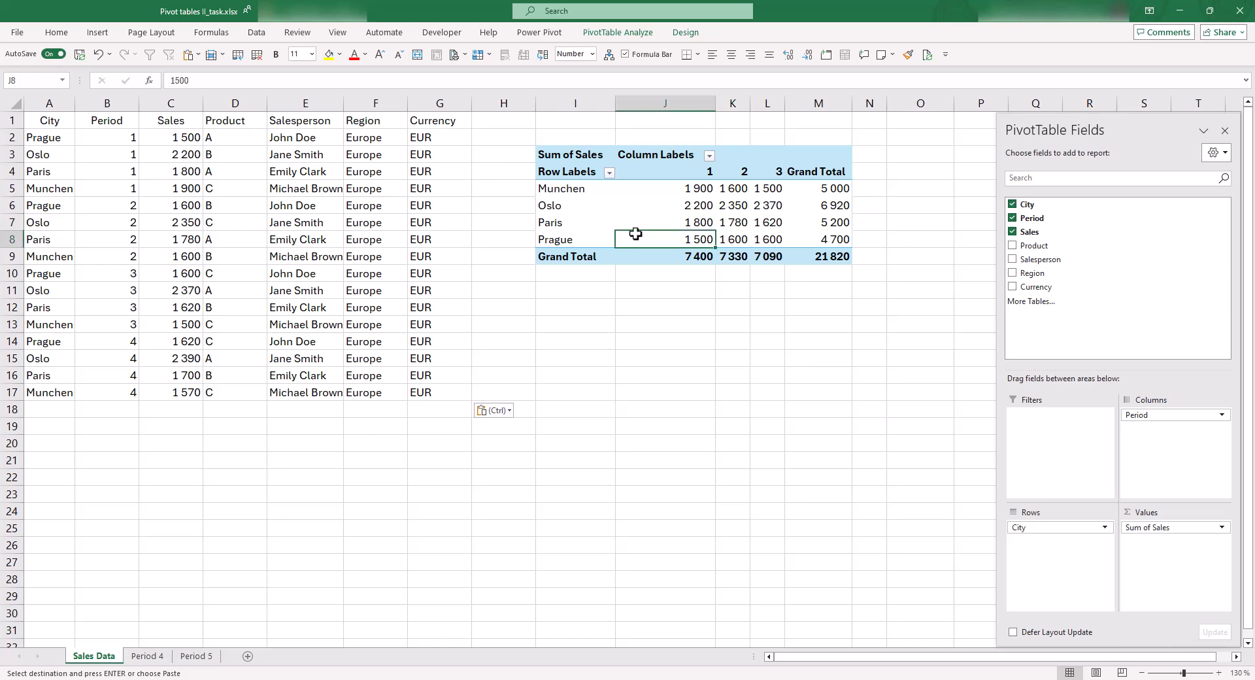
{"action": "left_click", "coordinate": [597, 34]}
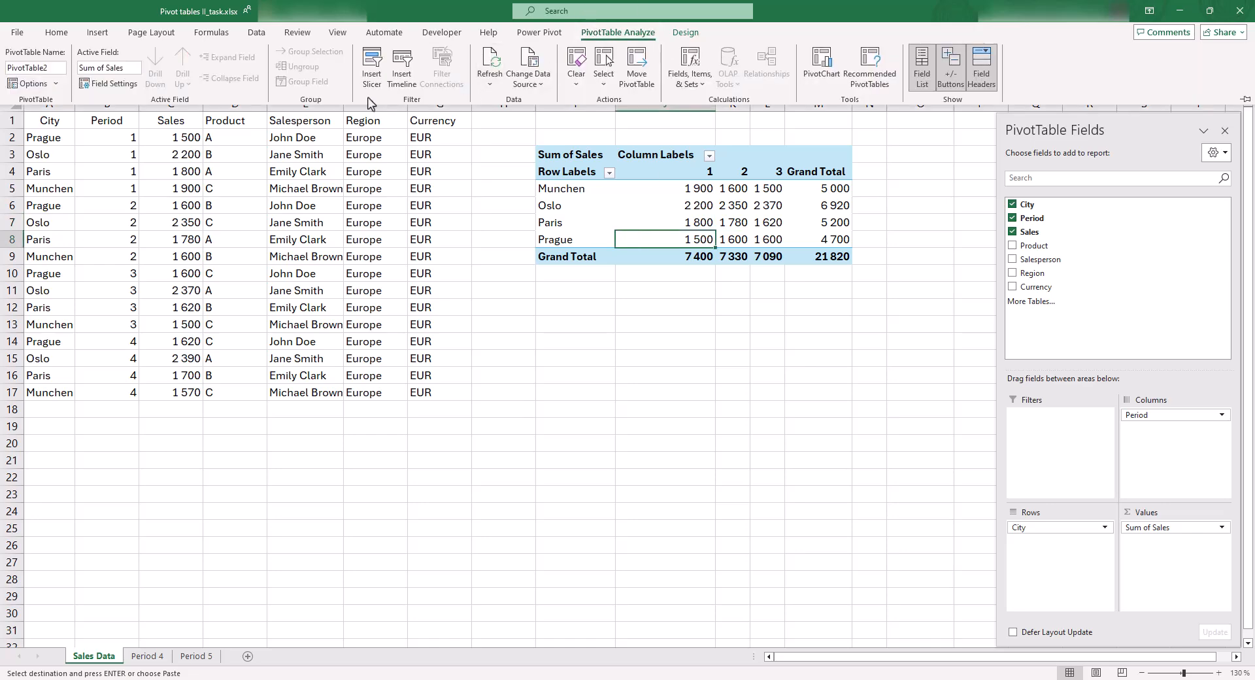
{"action": "left_click", "coordinate": [492, 66]}
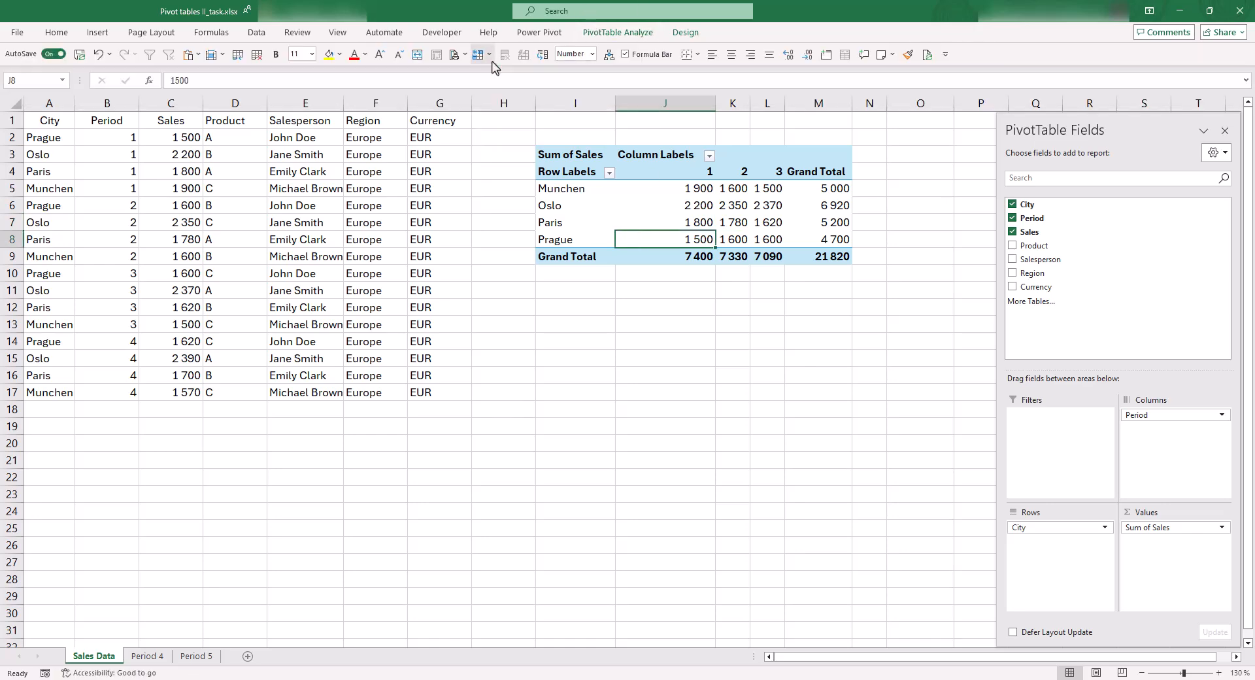
{"action": "left_click", "coordinate": [725, 256]}
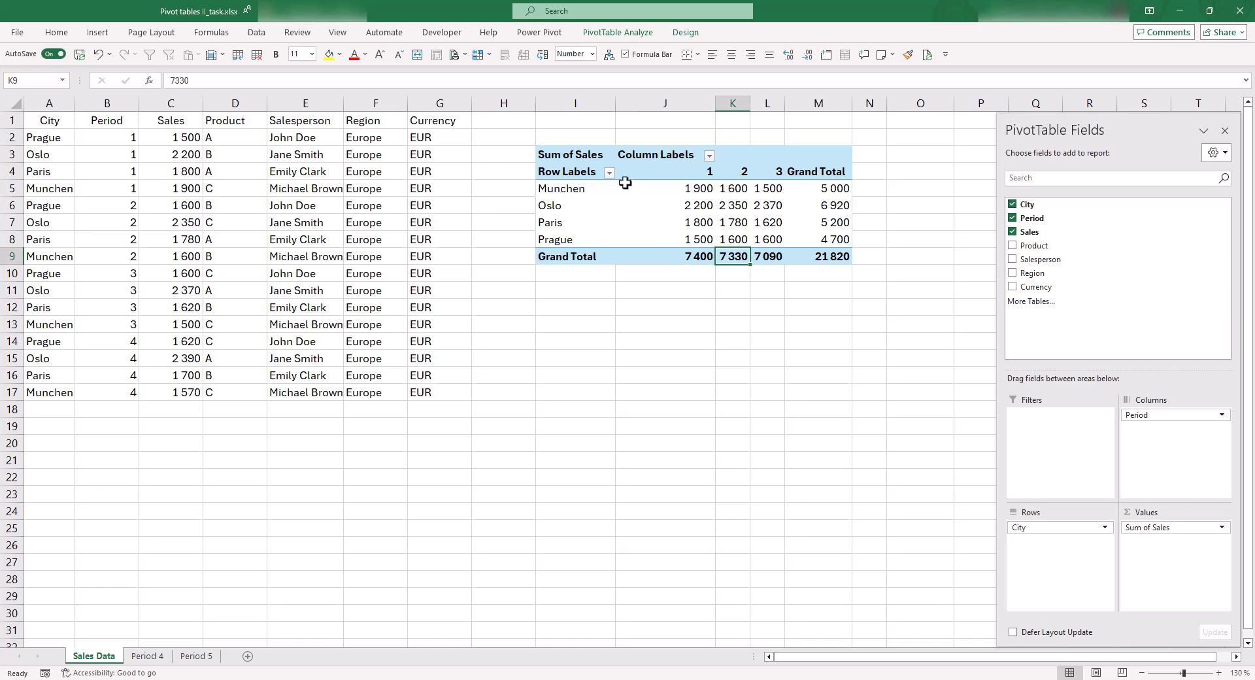
Compare the original source range A1:G13 with the added period 4 rows in A14:G17
{"action": "left_click_drag", "start_coordinate": [50, 327], "coordinate": [435, 106]}
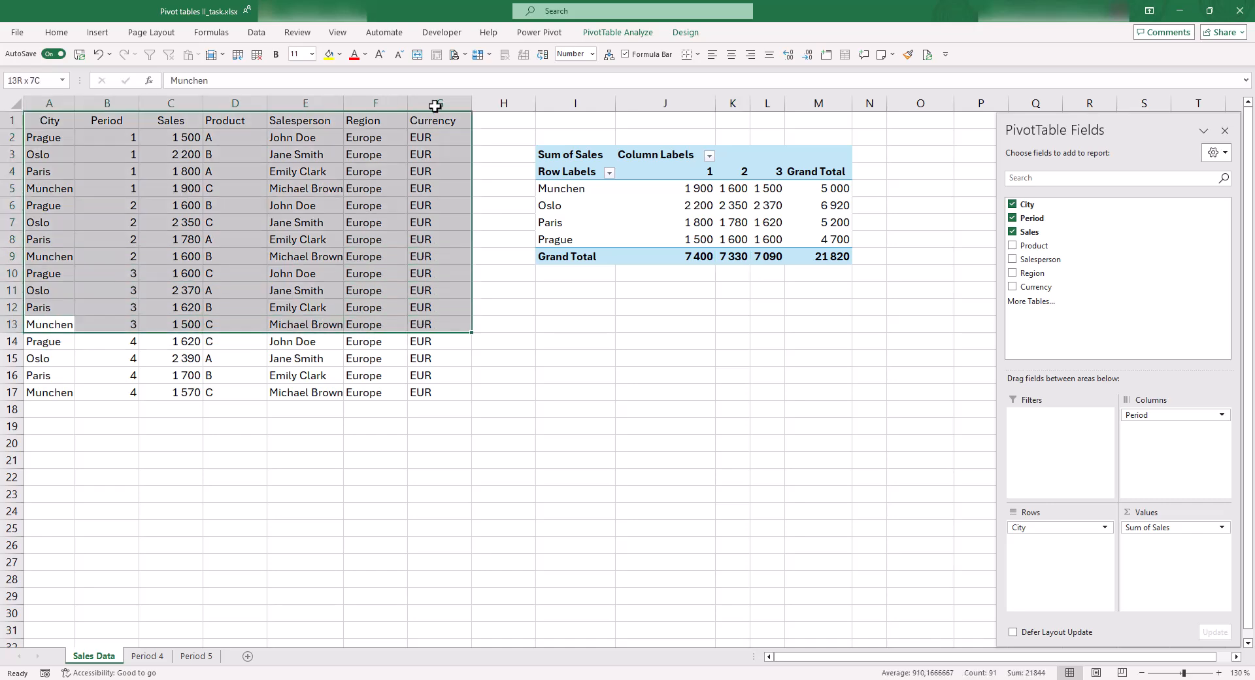
{"action": "left_click", "coordinate": [274, 242]}
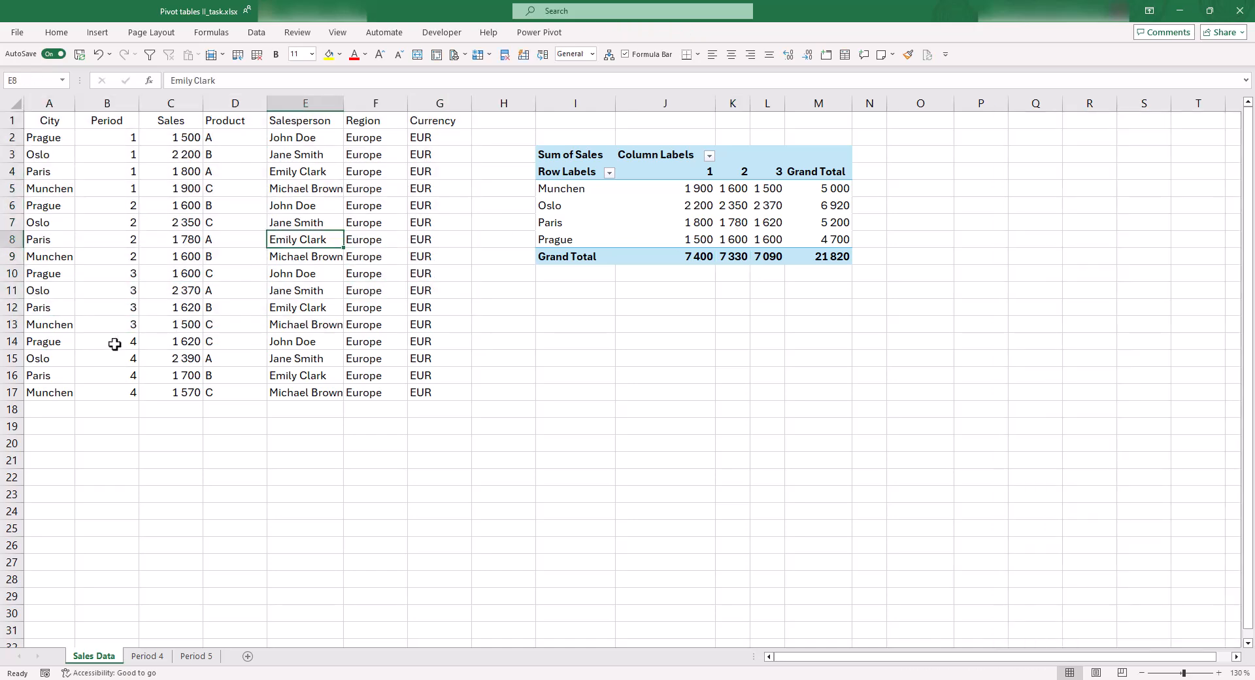
{"action": "left_click_drag", "start_coordinate": [58, 341], "coordinate": [432, 395]}
{"action": "left_click", "coordinate": [434, 393]}
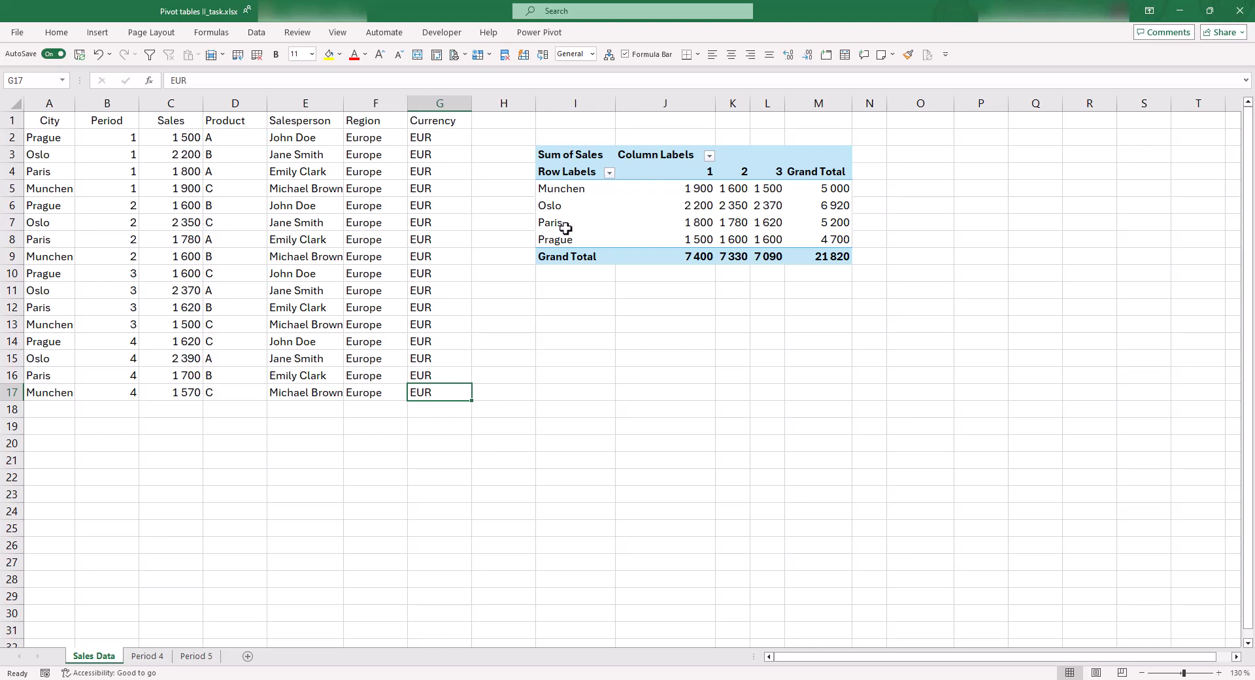
Change the PivotTable's data source to the range 'Sales Data'!$A$1:$G$17 so it includes the period 4 rows
{"action": "left_click", "coordinate": [639, 238]}
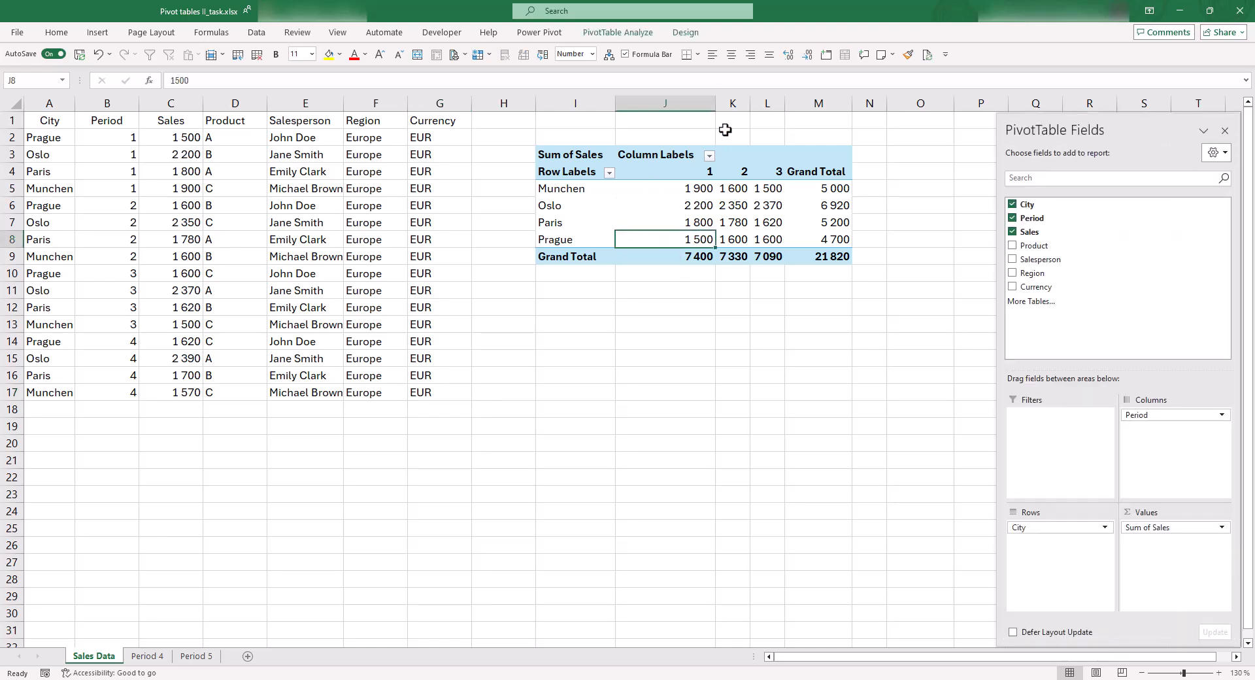
{"action": "left_click", "coordinate": [608, 33]}
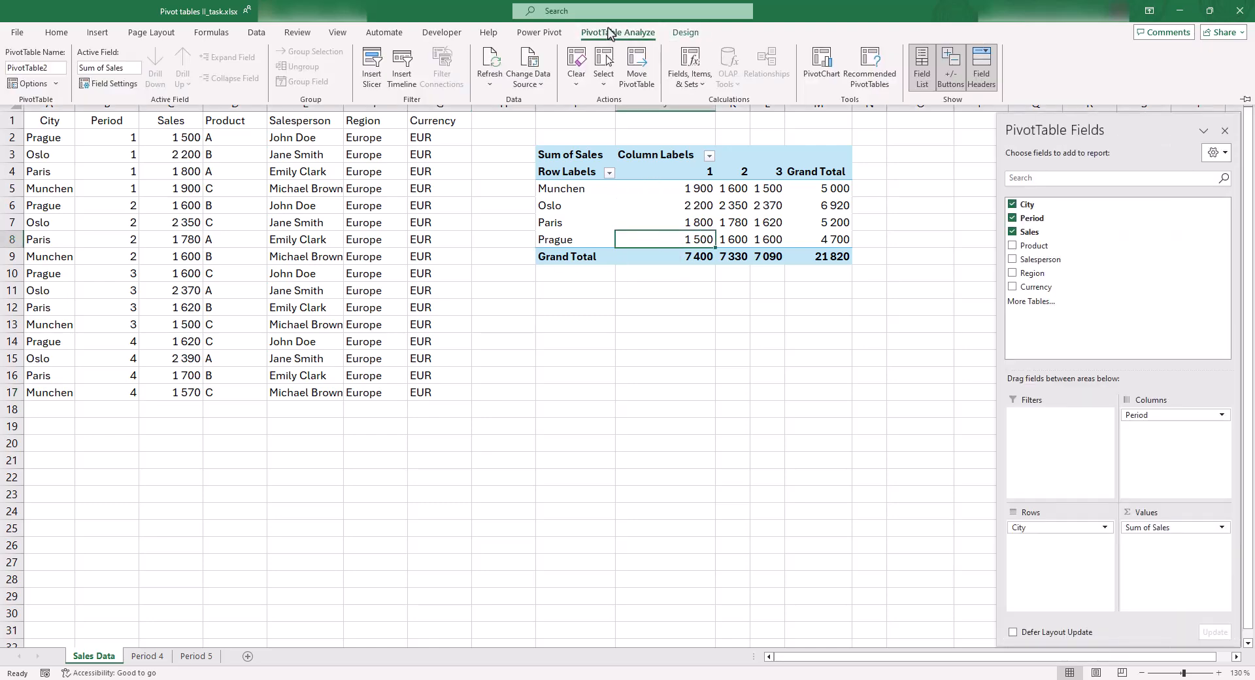
{"action": "left_click", "coordinate": [542, 85]}
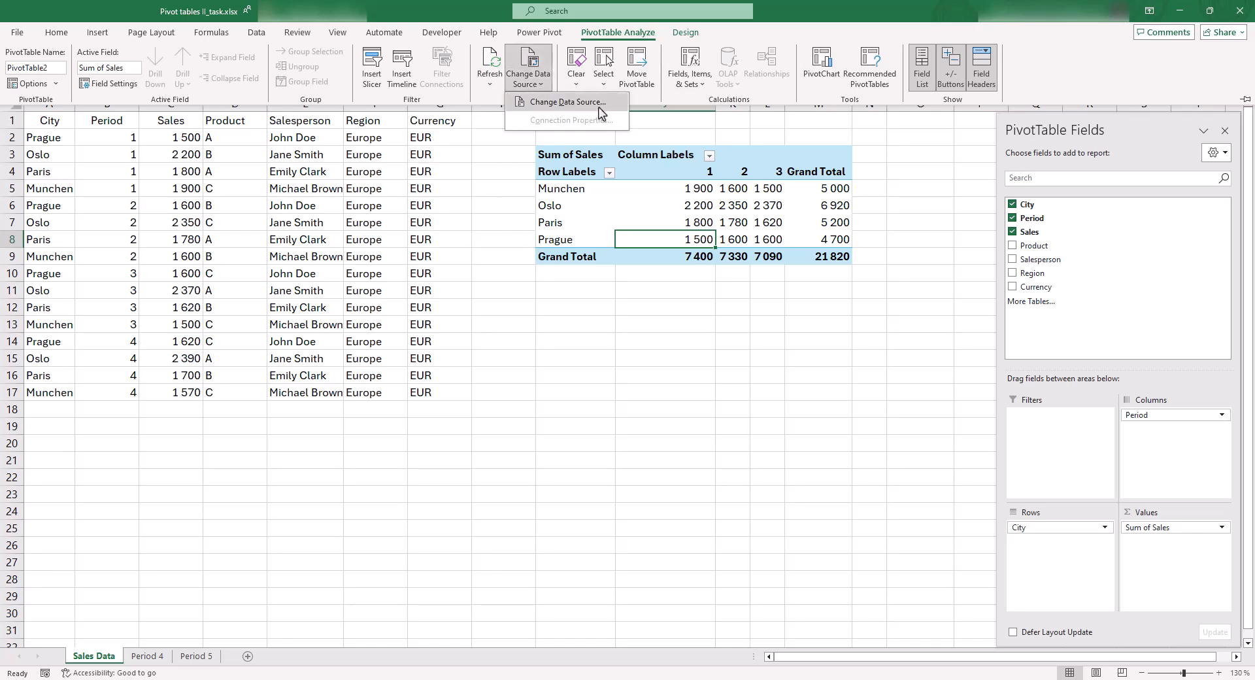
{"action": "left_click", "coordinate": [568, 102]}
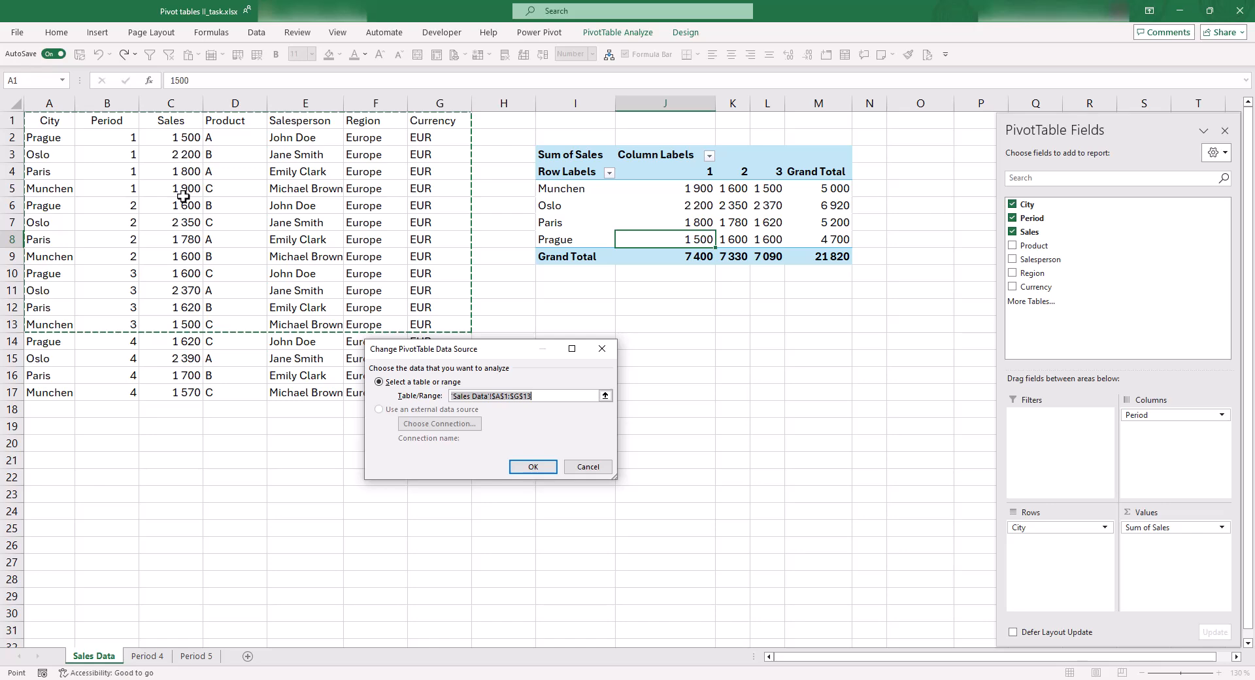
{"action": "left_click", "coordinate": [61, 119]}
{"action": "key", "text": "ctrl+shift+Right"}
{"action": "key", "text": "ctrl+shift+Down"}
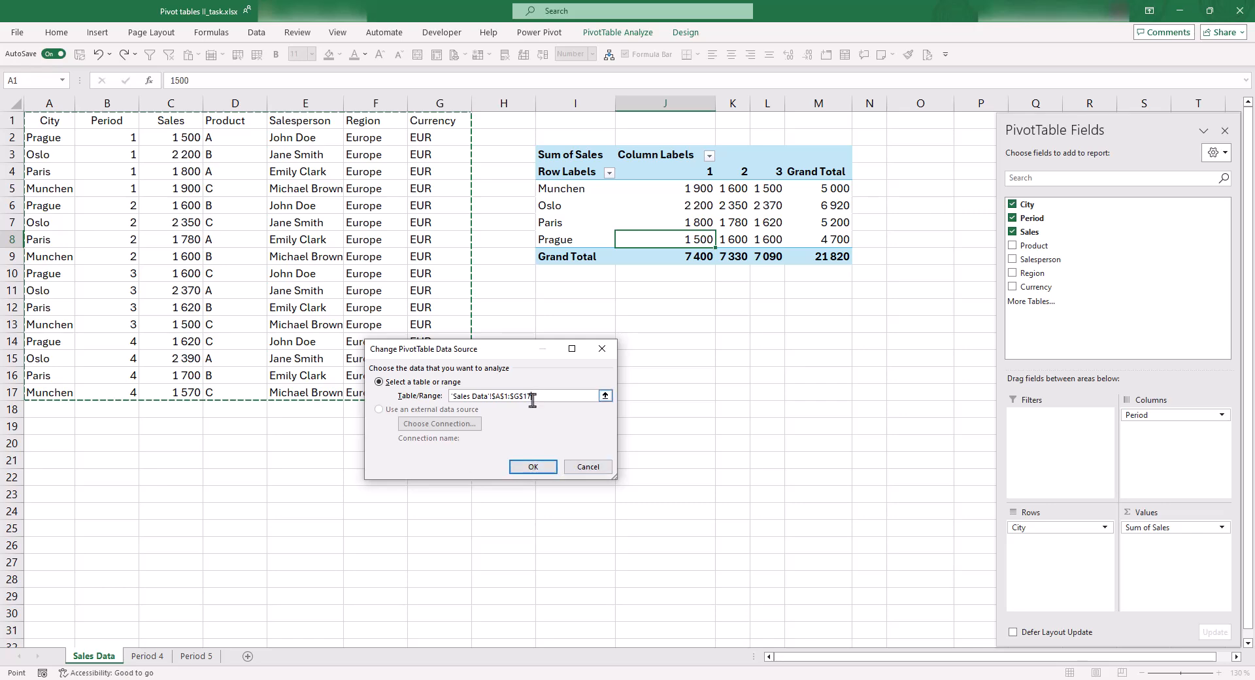
{"action": "left_click", "coordinate": [533, 467]}
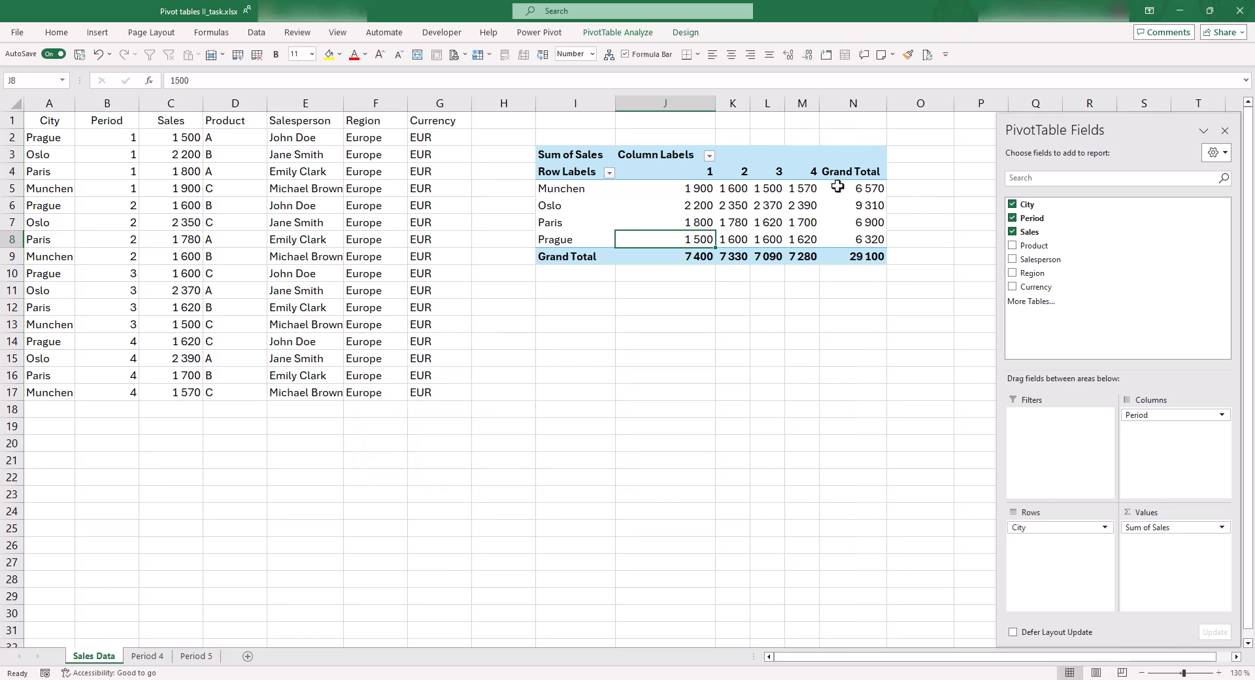
Examine the period 4 values and the grand totals in the PivotTable
{"action": "left_click", "coordinate": [811, 188]}
{"action": "left_click", "coordinate": [858, 239]}
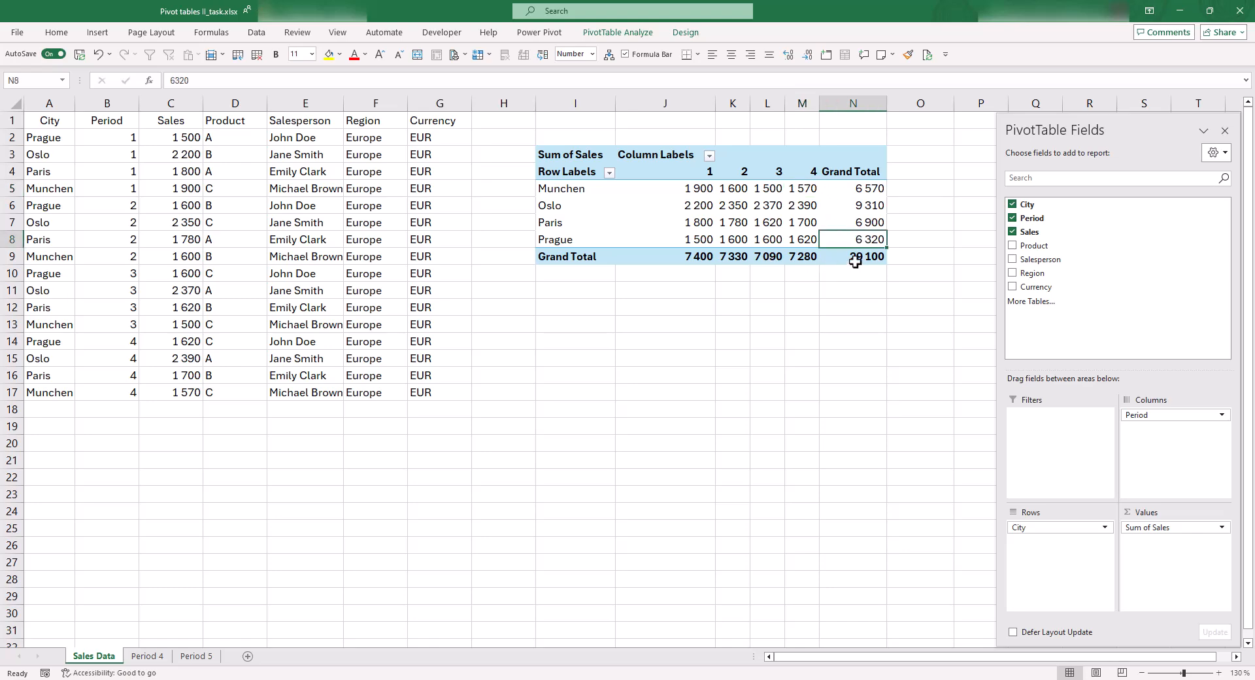
{"action": "left_click", "coordinate": [855, 261]}
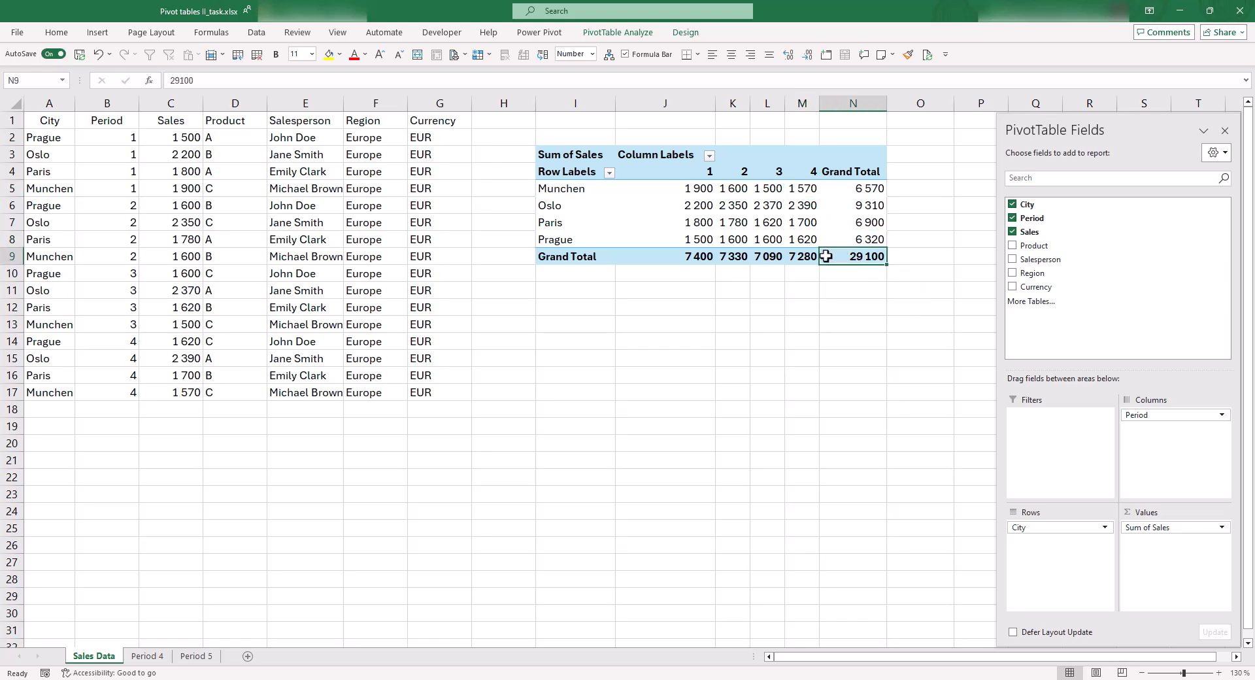
{"action": "mouse_move", "coordinate": [826, 257]}
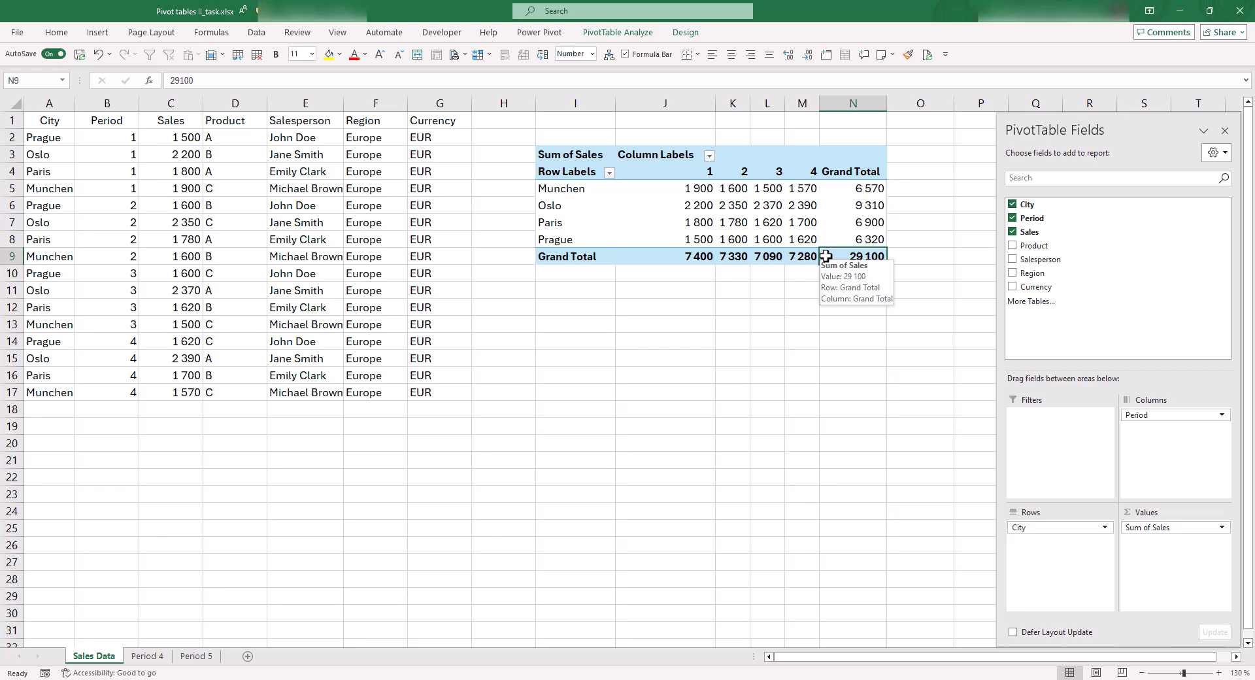
{"action": "key", "text": "ctrl+Home"}
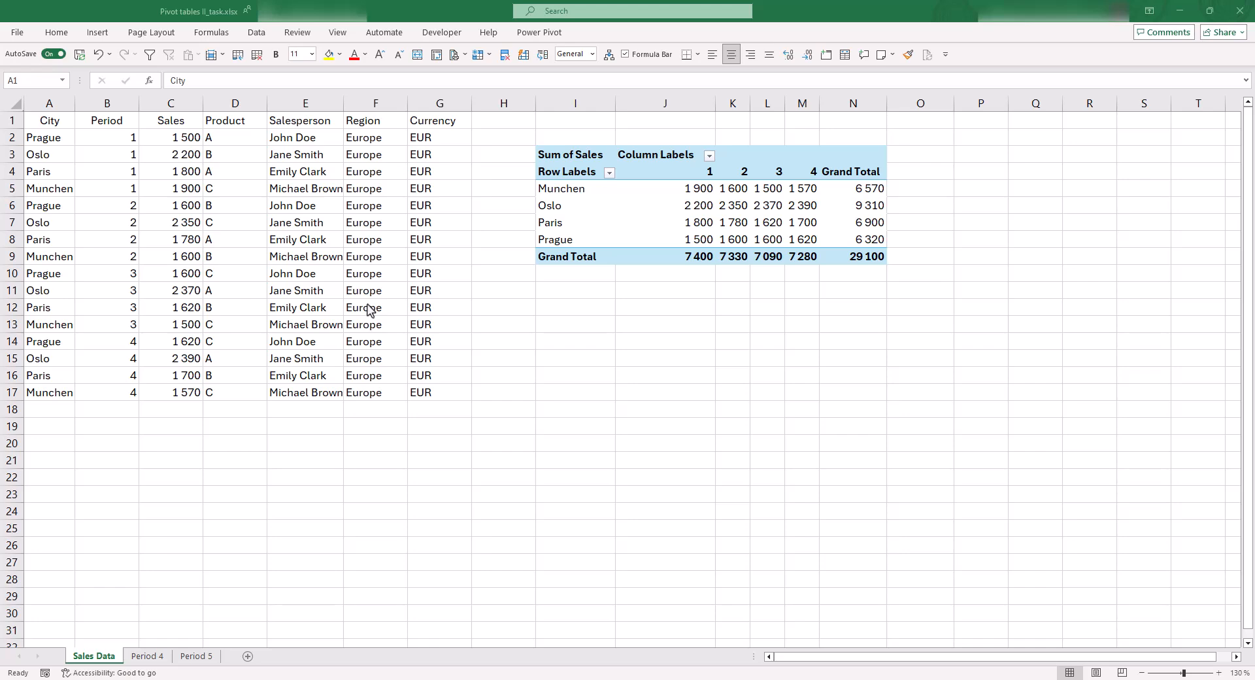
Convert the source data range $A$1:$G$17 on the Sales Data sheet into an Excel table with headers
{"action": "left_click", "coordinate": [257, 231]}
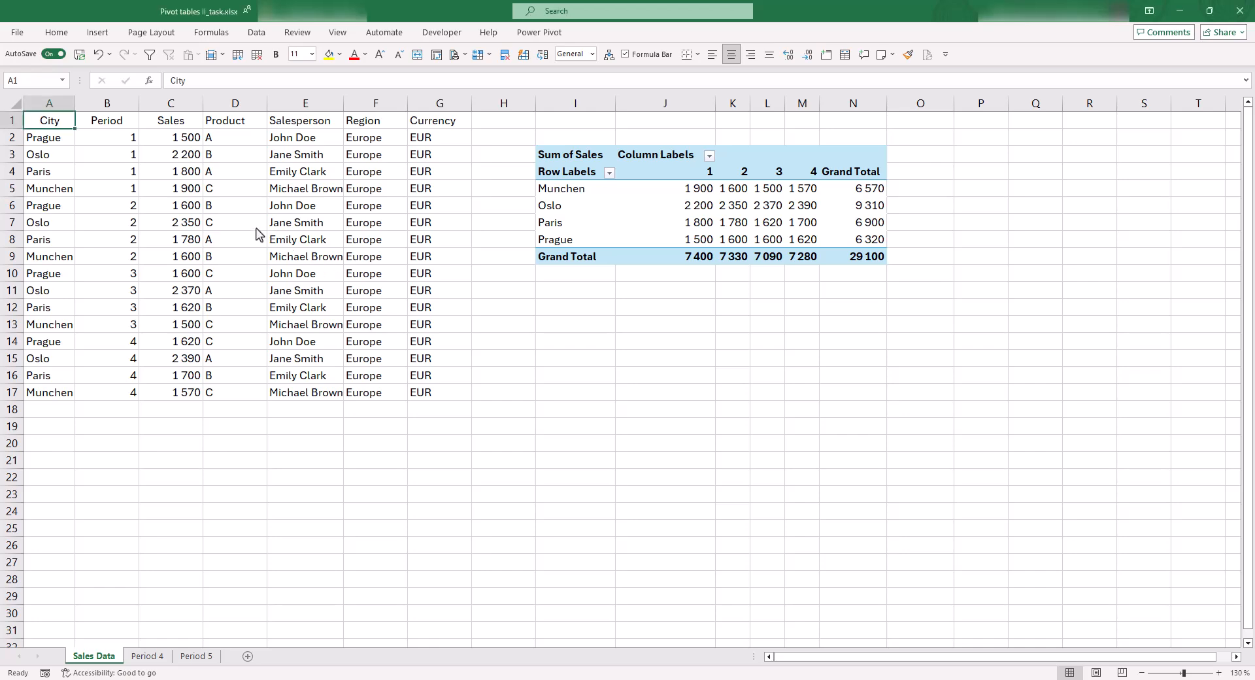
{"action": "left_click", "coordinate": [307, 255]}
{"action": "left_click", "coordinate": [306, 205]}
{"action": "left_click", "coordinate": [185, 205]}
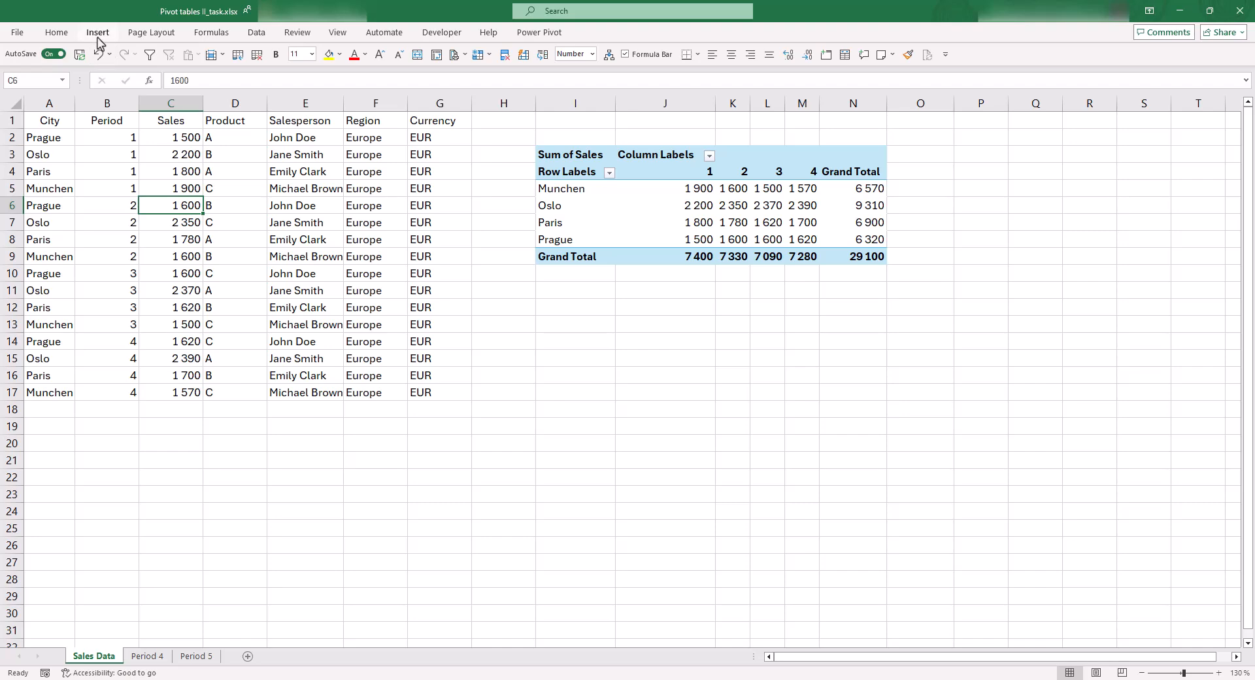
{"action": "left_click", "coordinate": [98, 34]}
{"action": "left_click", "coordinate": [112, 63]}
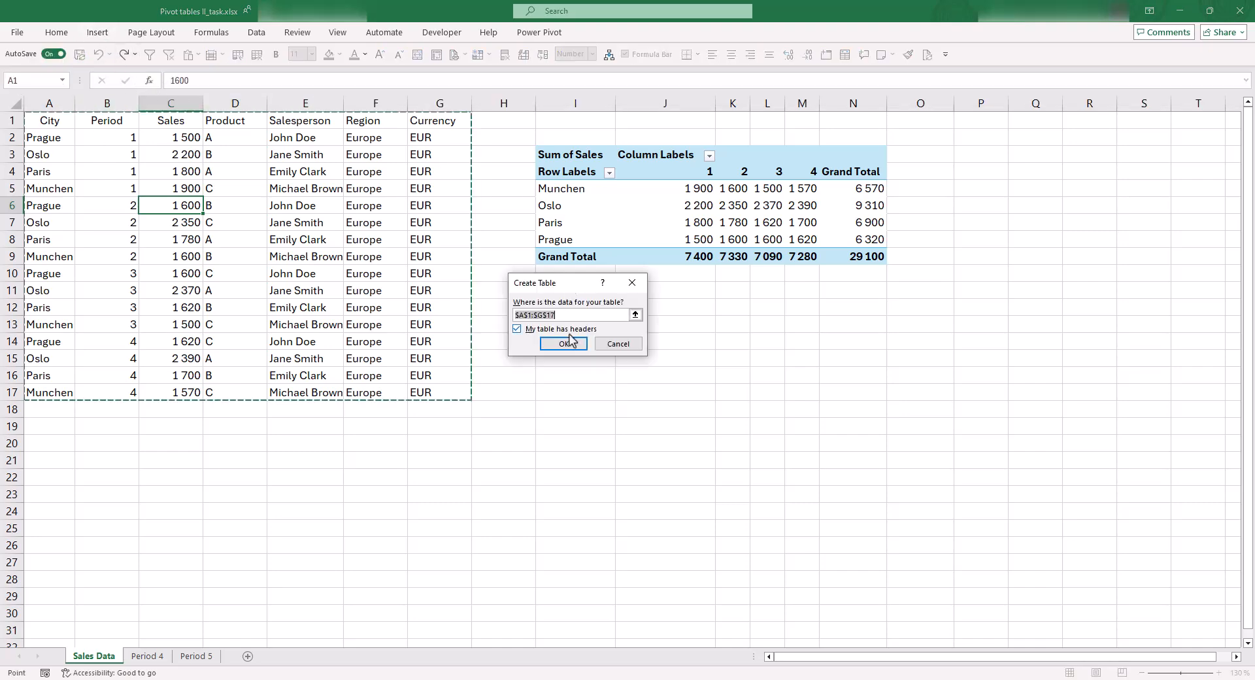
{"action": "left_click_drag", "start_coordinate": [555, 315], "coordinate": [512, 316]}
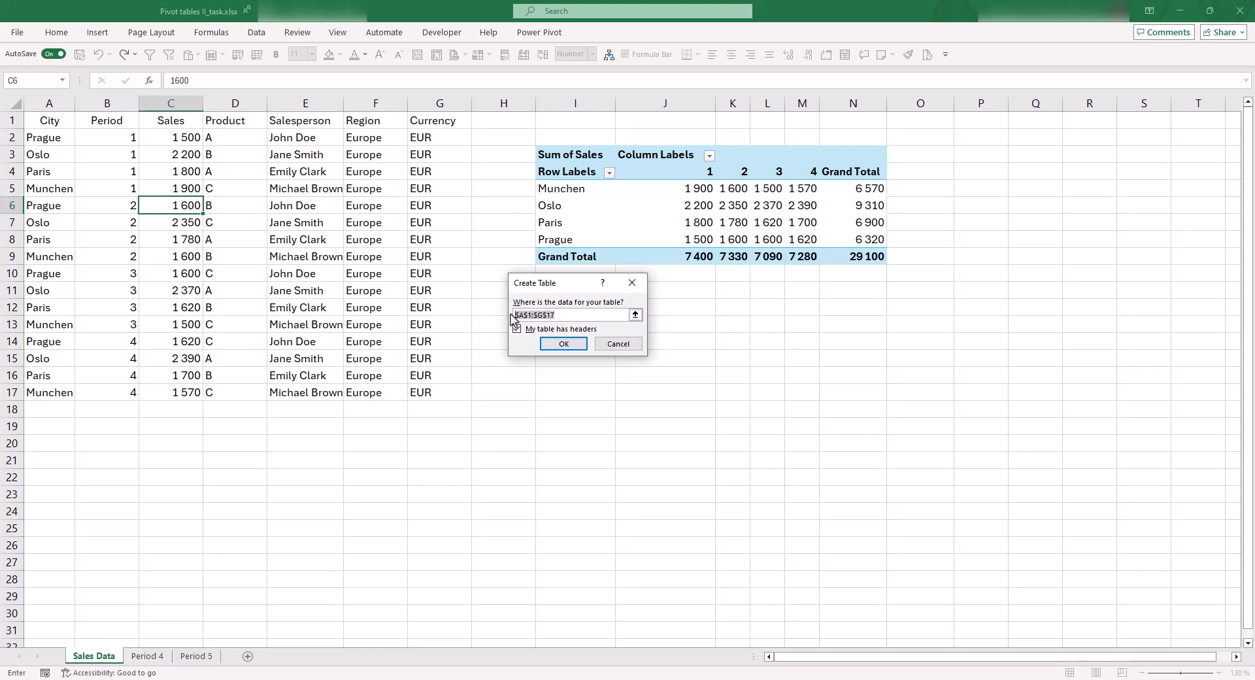
{"action": "left_click", "coordinate": [578, 346]}
{"action": "left_click", "coordinate": [280, 273]}
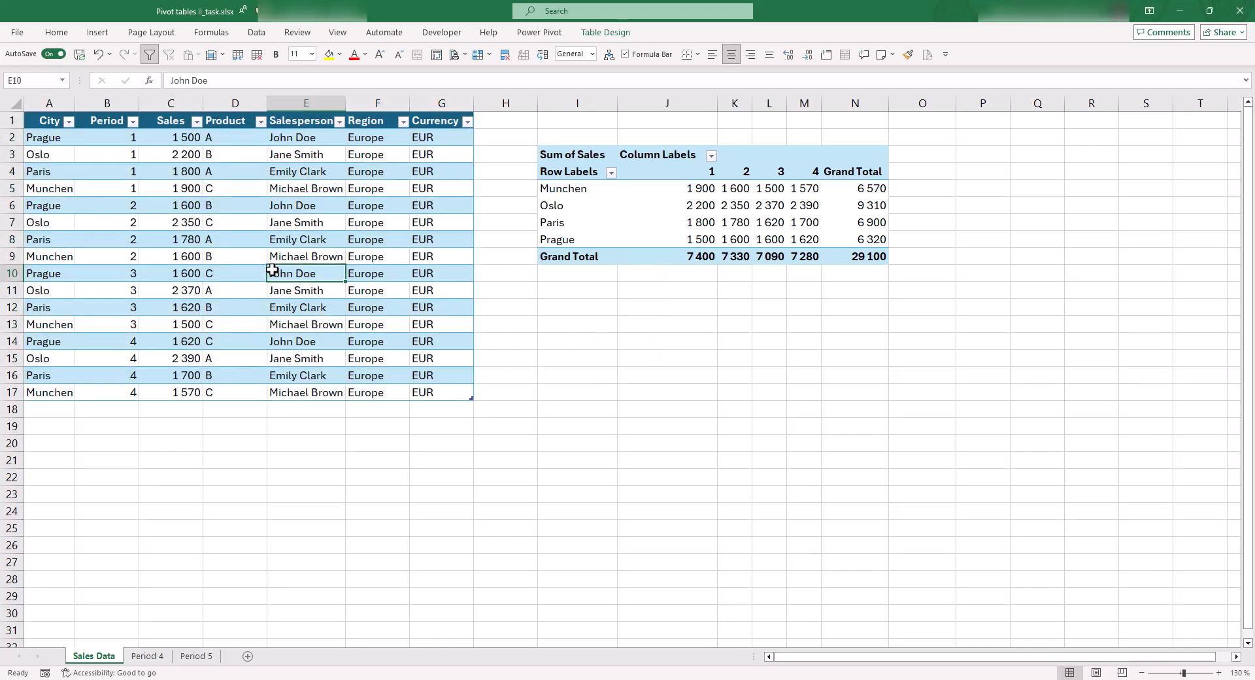
Examine the table name and design options of the converted sales table
{"action": "left_click", "coordinate": [287, 239]}
{"action": "left_click", "coordinate": [242, 240]}
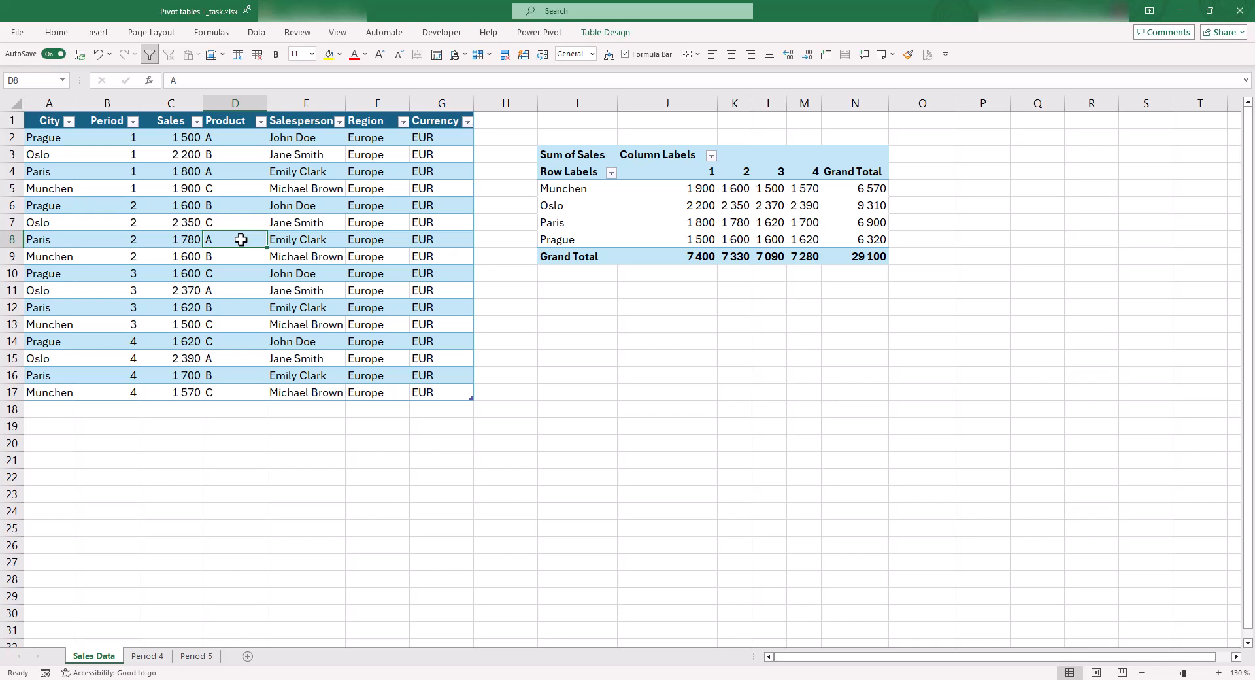
{"action": "left_click", "coordinate": [598, 34]}
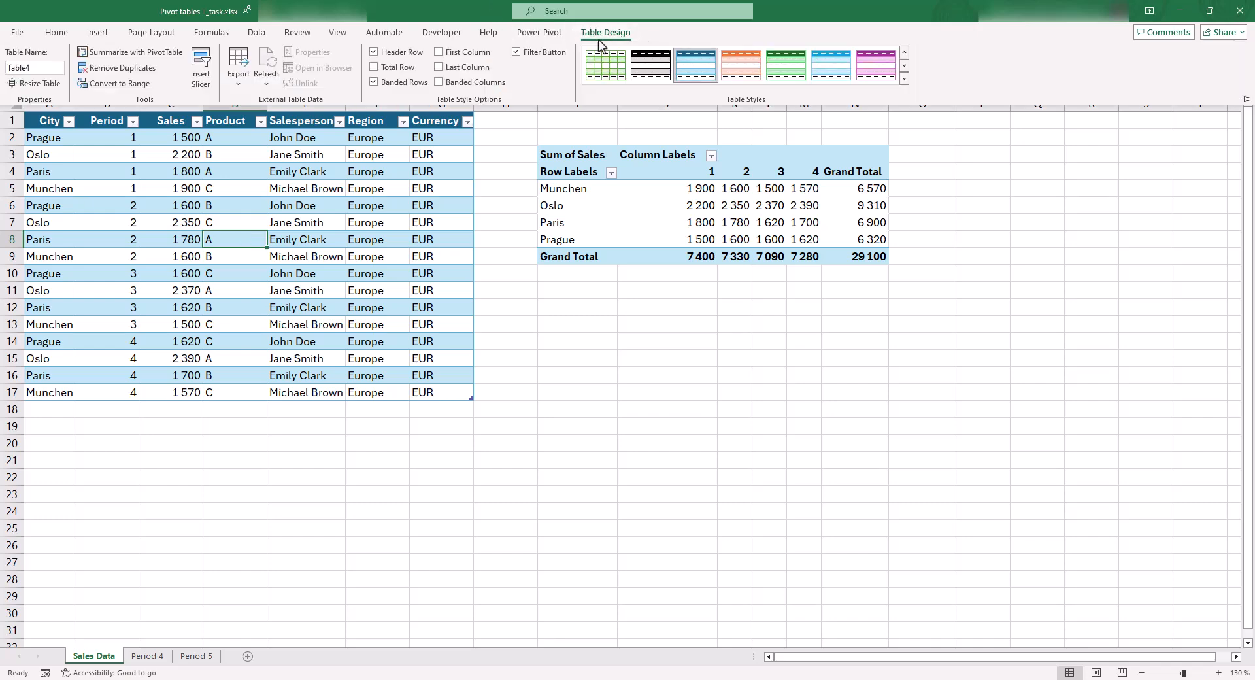
{"action": "left_click", "coordinate": [185, 296]}
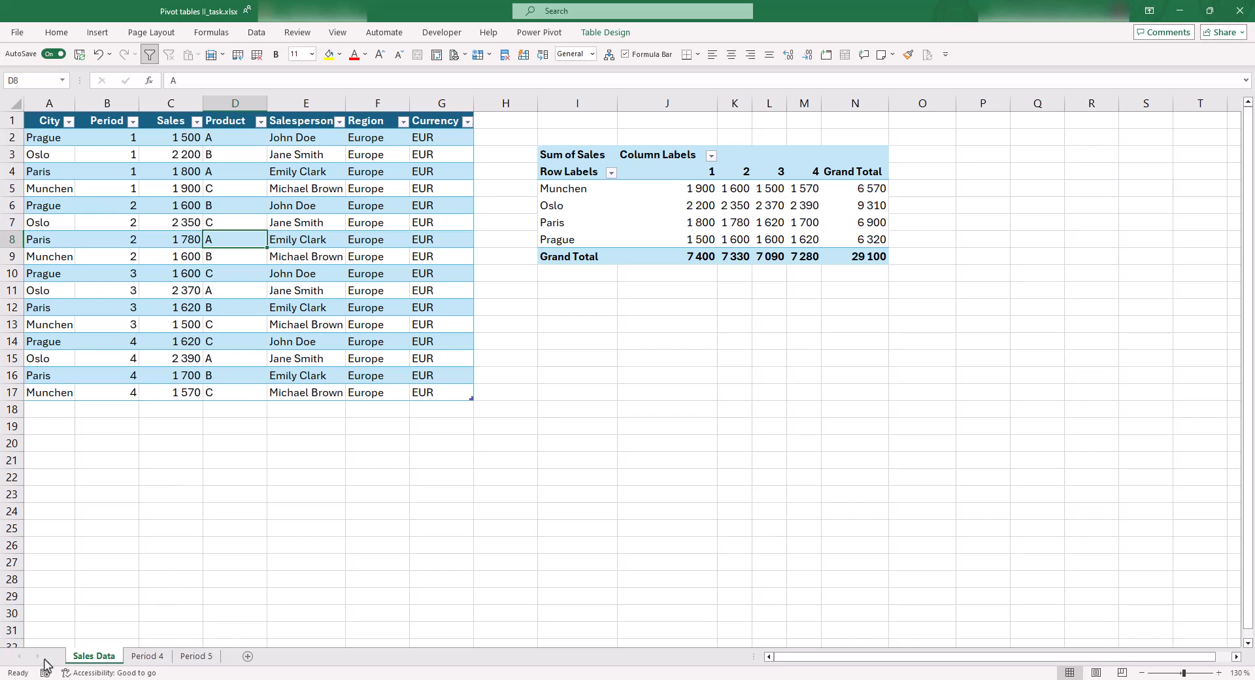
Copy the period 5 data rows A2:G5 from the Period 5 sheet, leaving out the header row
{"action": "left_click", "coordinate": [207, 662]}
{"action": "left_click", "coordinate": [171, 346]}
{"action": "key", "text": "ctrl+Up"}
{"action": "key", "text": "ctrl+Left"}
{"action": "key", "text": "ctrl+Up"}
{"action": "key", "text": "Down"}
{"action": "key", "text": "ctrl+shift+End"}
{"action": "key", "text": "ctrl+c"}
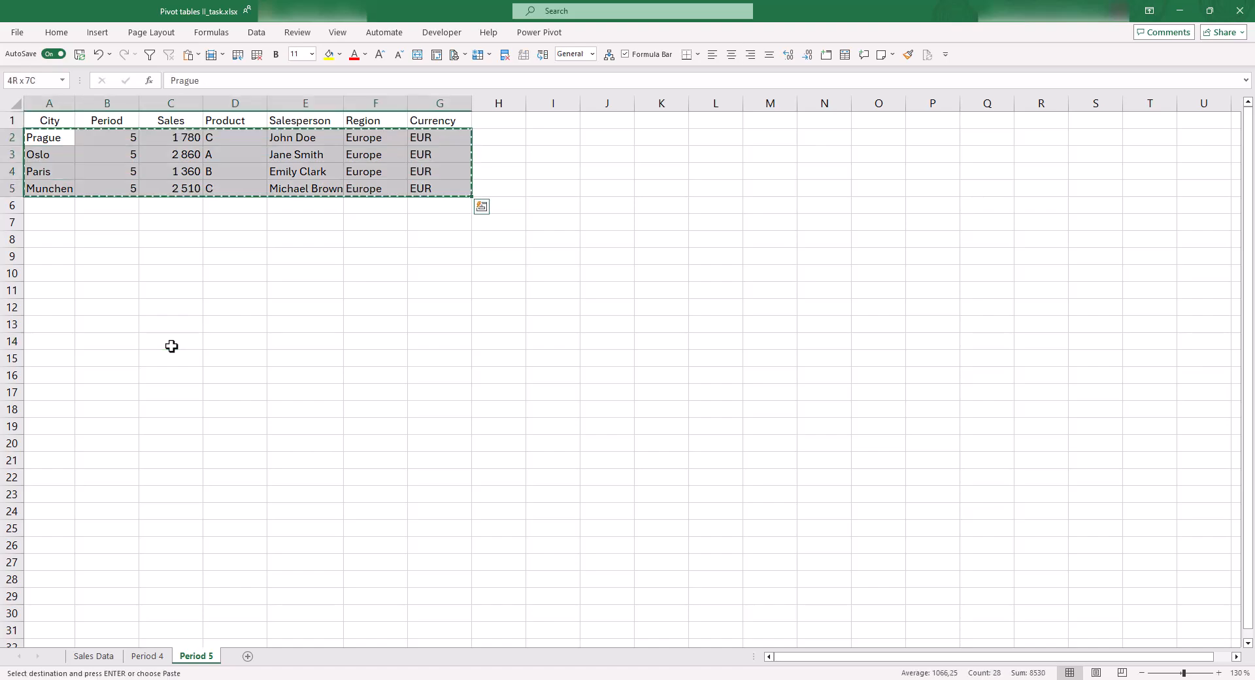
Paste the copied period 5 rows directly below the last table row on the Sales Data sheet, starting at A18
{"action": "key", "text": "ctrl+Page_Up"}
{"action": "key", "text": "ctrl+Page_Up"}
{"action": "key", "text": "Left"}
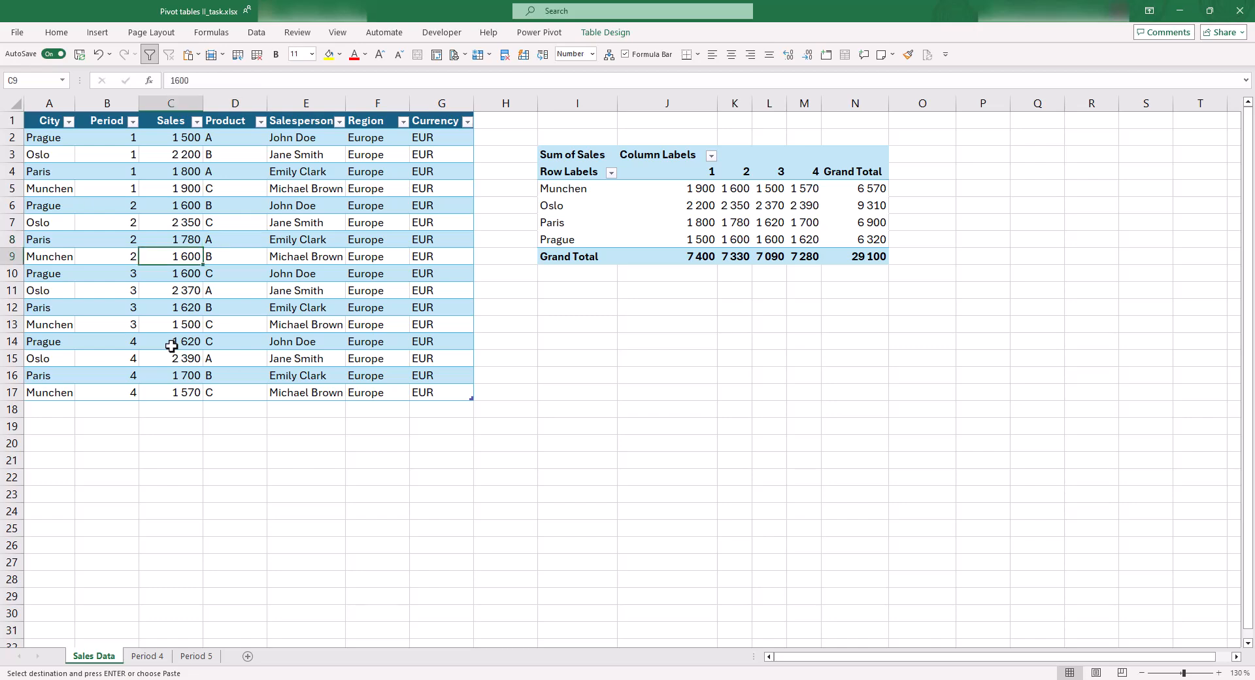
{"action": "key", "text": "ctrl+Left"}
{"action": "key", "text": "ctrl+Down"}
{"action": "key", "text": "Down"}
{"action": "key", "text": "ctrl+v"}
{"action": "key", "text": "Up"}
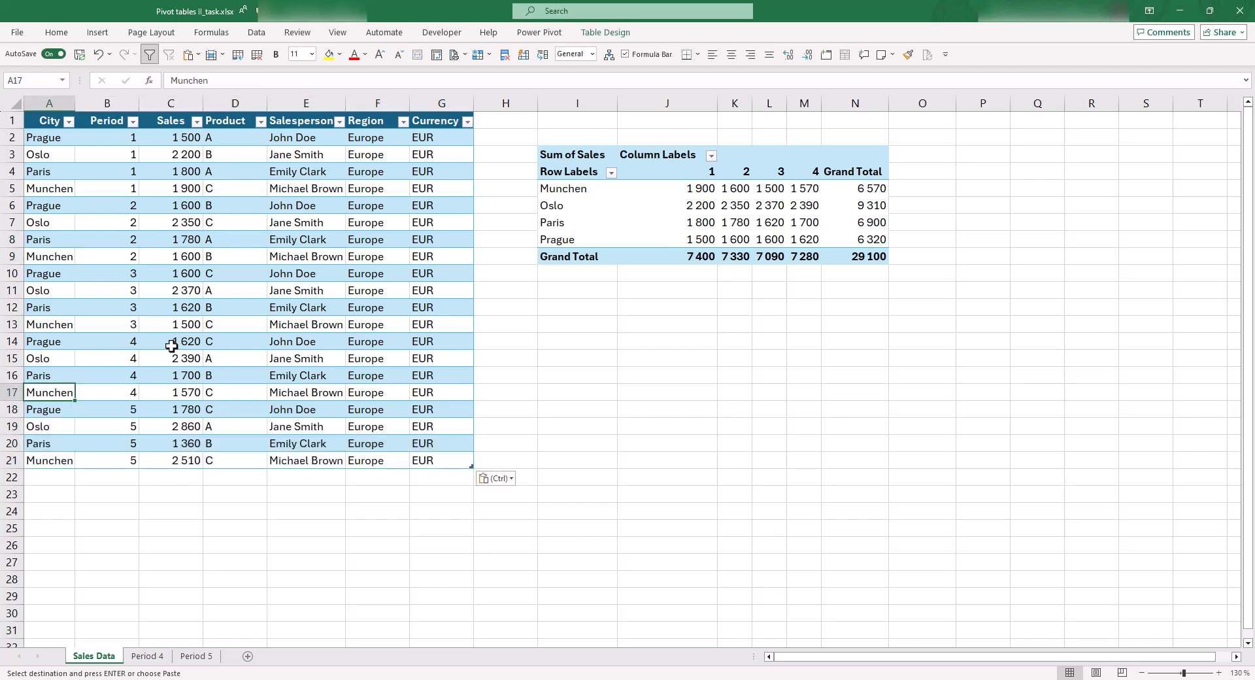
Refresh the PivotTable to include the period 5 sales and check the period 5 column
{"action": "left_click", "coordinate": [622, 227]}
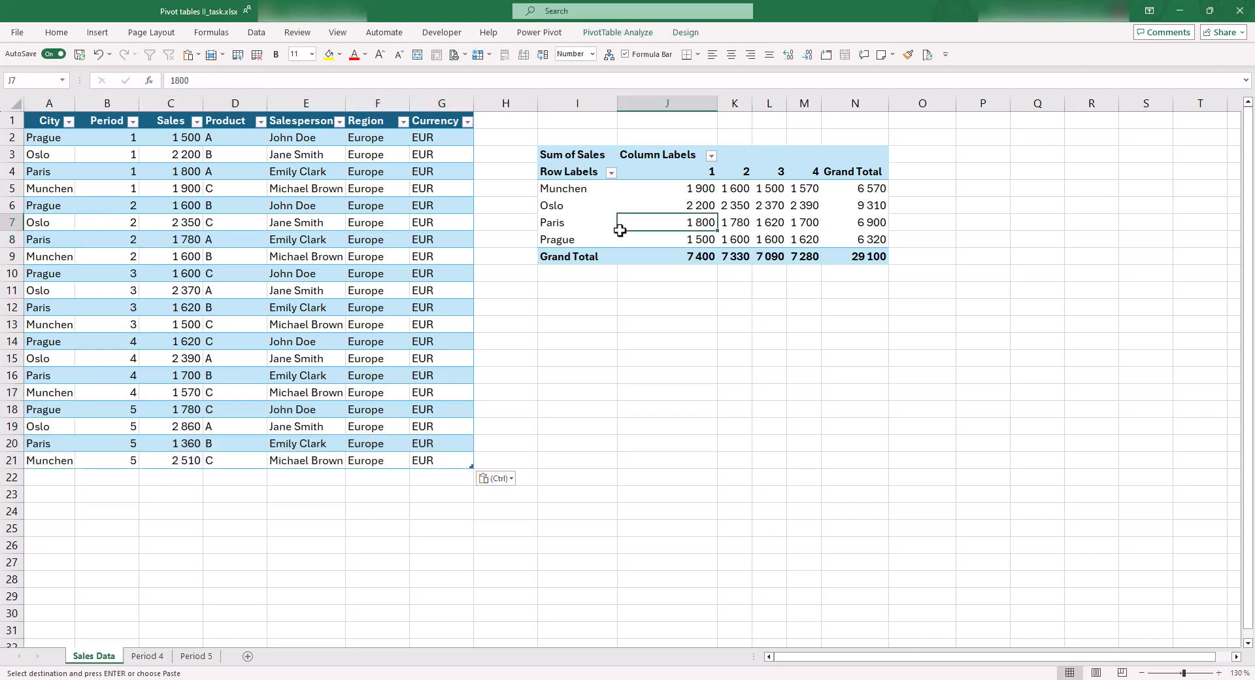
{"action": "left_click", "coordinate": [624, 34]}
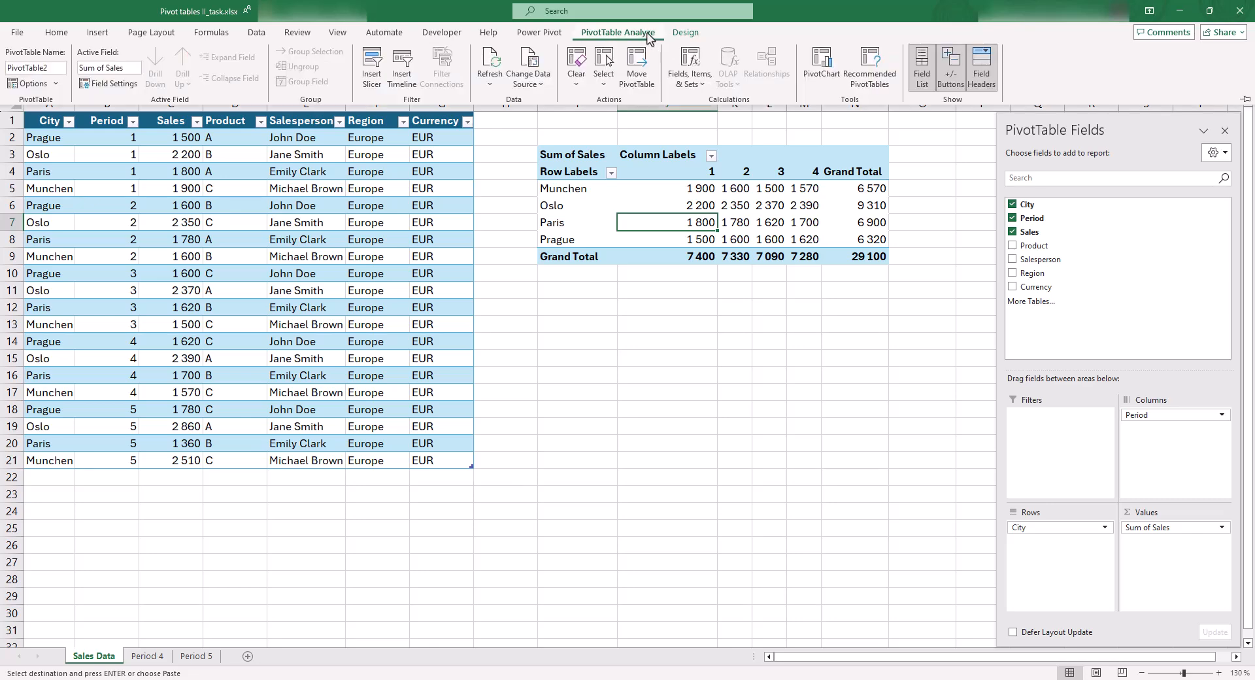
{"action": "left_click", "coordinate": [494, 59]}
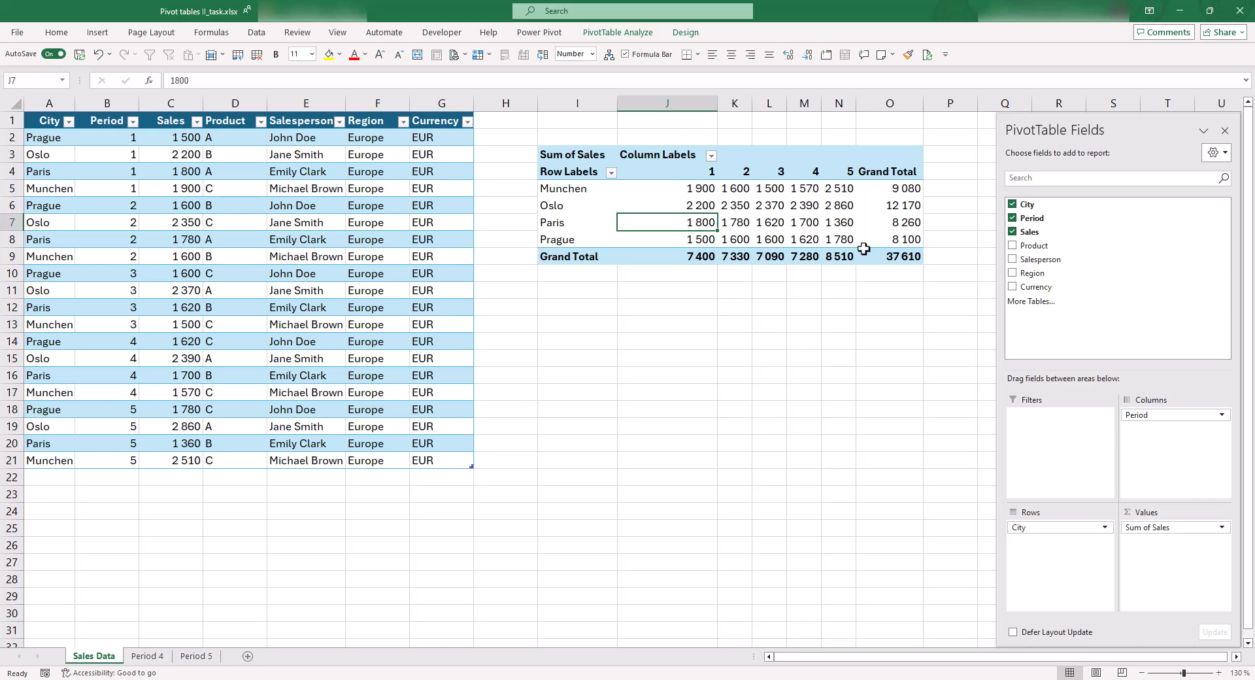
{"action": "left_click", "coordinate": [845, 242]}
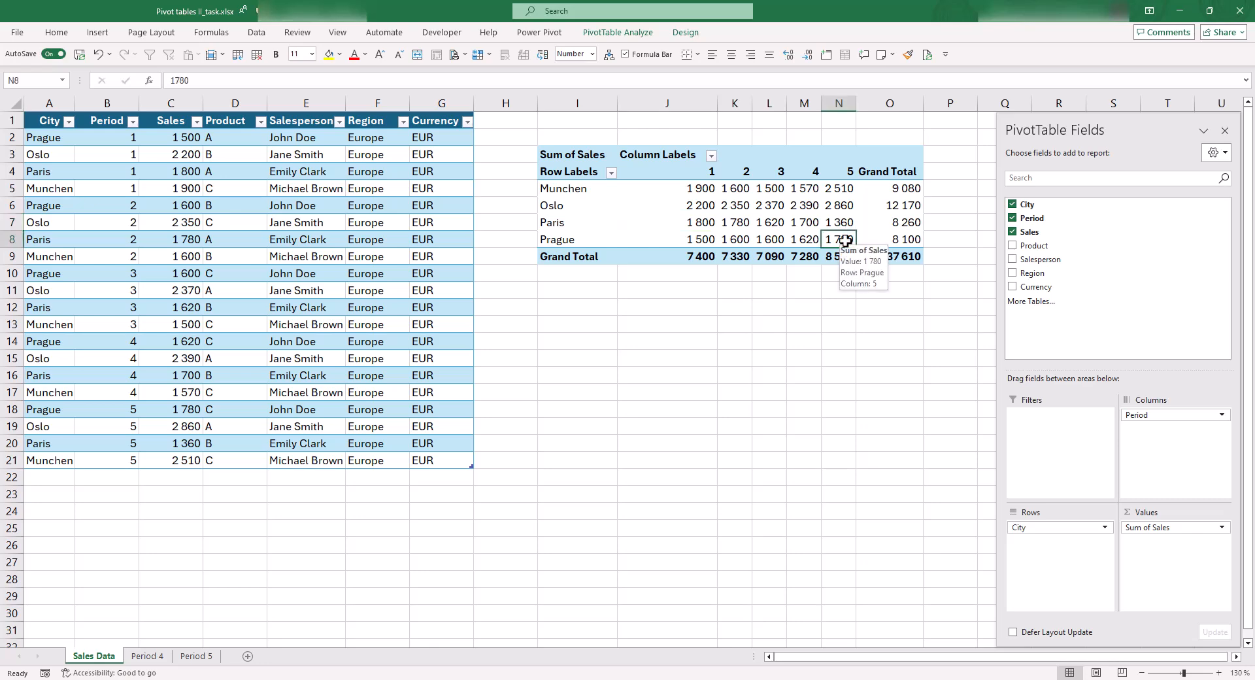
Change the PivotTable's data source to Table4 by reselecting the whole sales table from A1, including its headers
{"action": "left_click", "coordinate": [648, 34]}
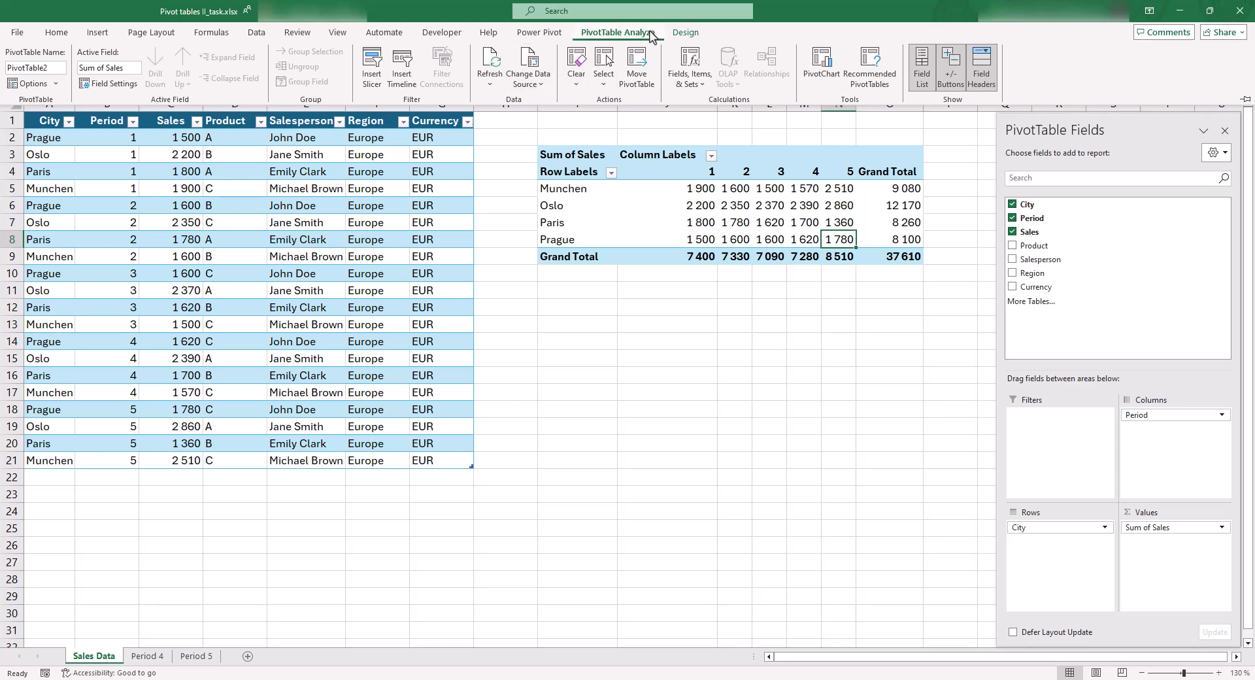
{"action": "left_click", "coordinate": [528, 84]}
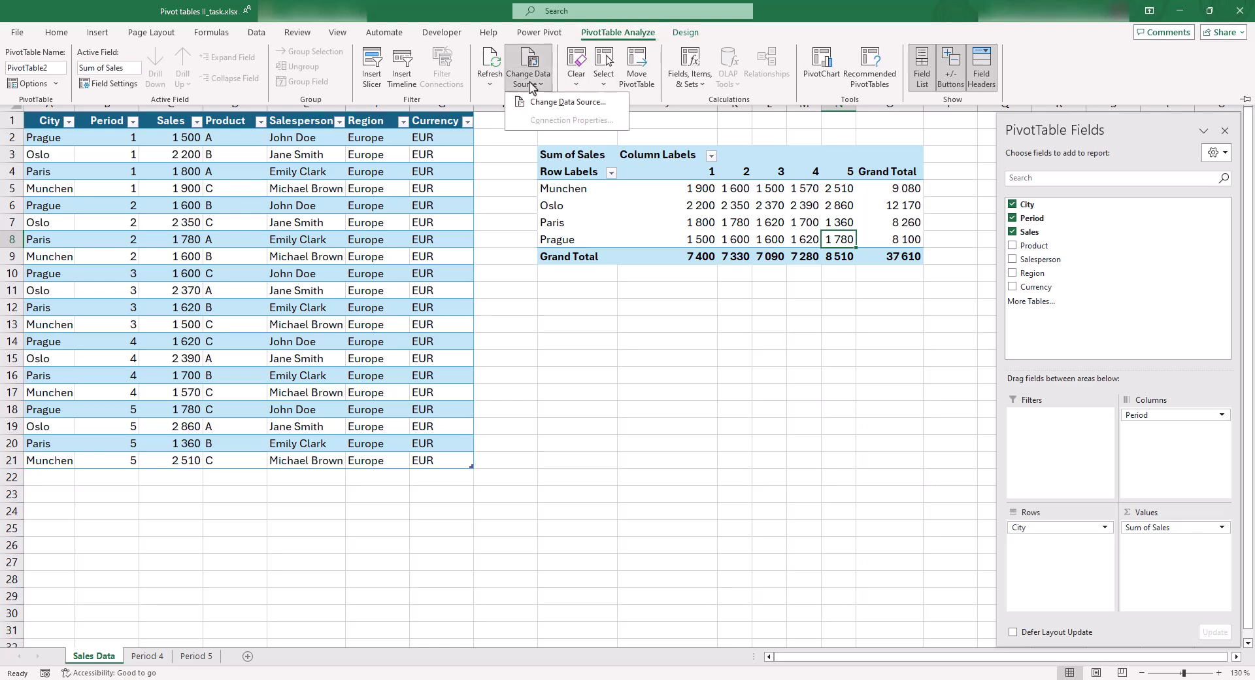
{"action": "left_click", "coordinate": [570, 105]}
{"action": "left_click_drag", "start_coordinate": [585, 227], "coordinate": [641, 315]}
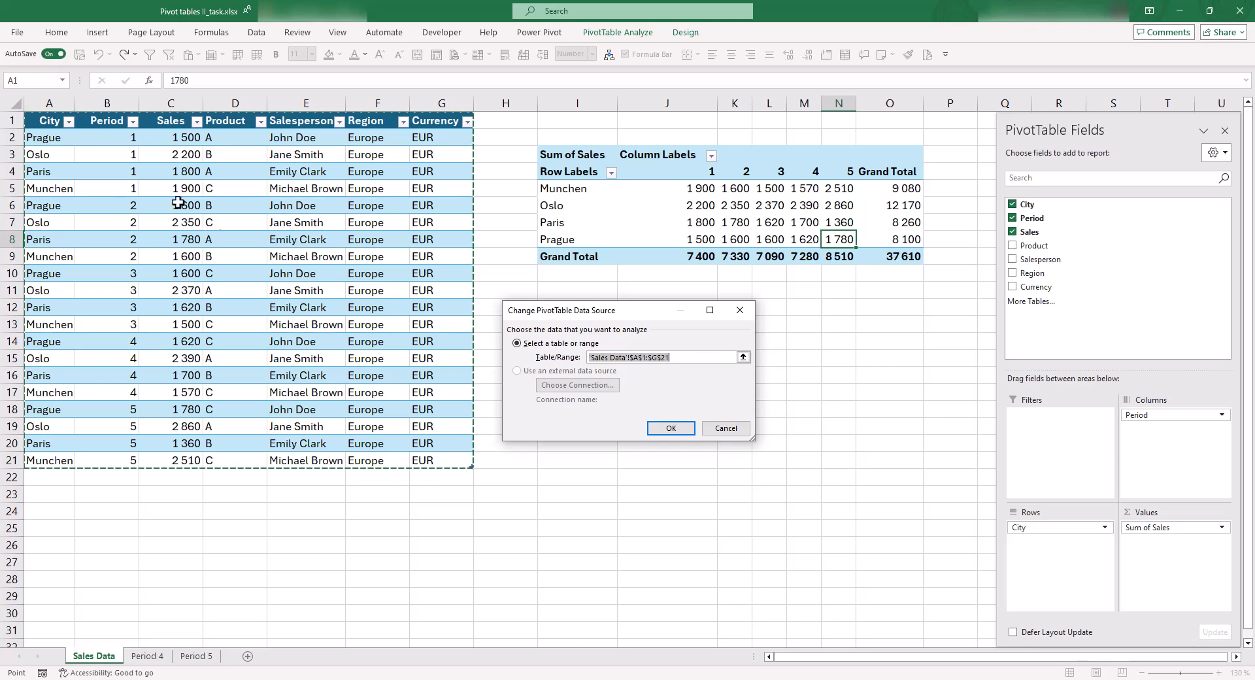
{"action": "left_click", "coordinate": [51, 123]}
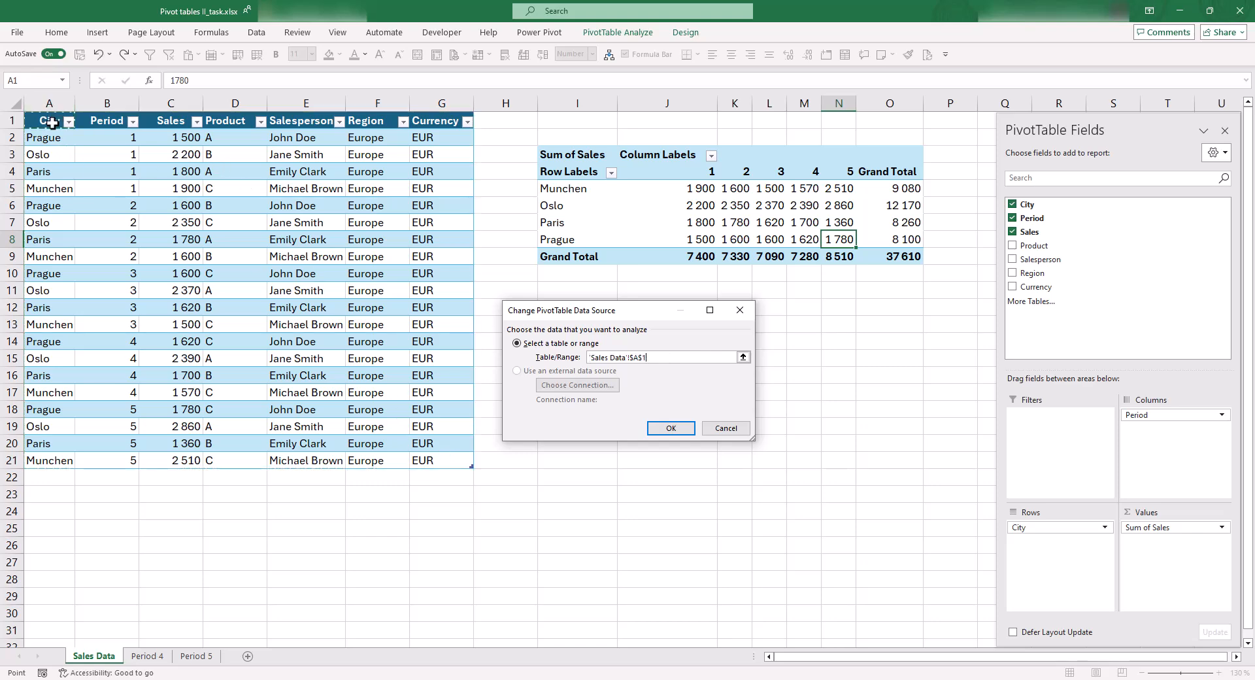
{"action": "key", "text": "ctrl+shift+Right"}
{"action": "key", "text": "ctrl+shift+Down"}
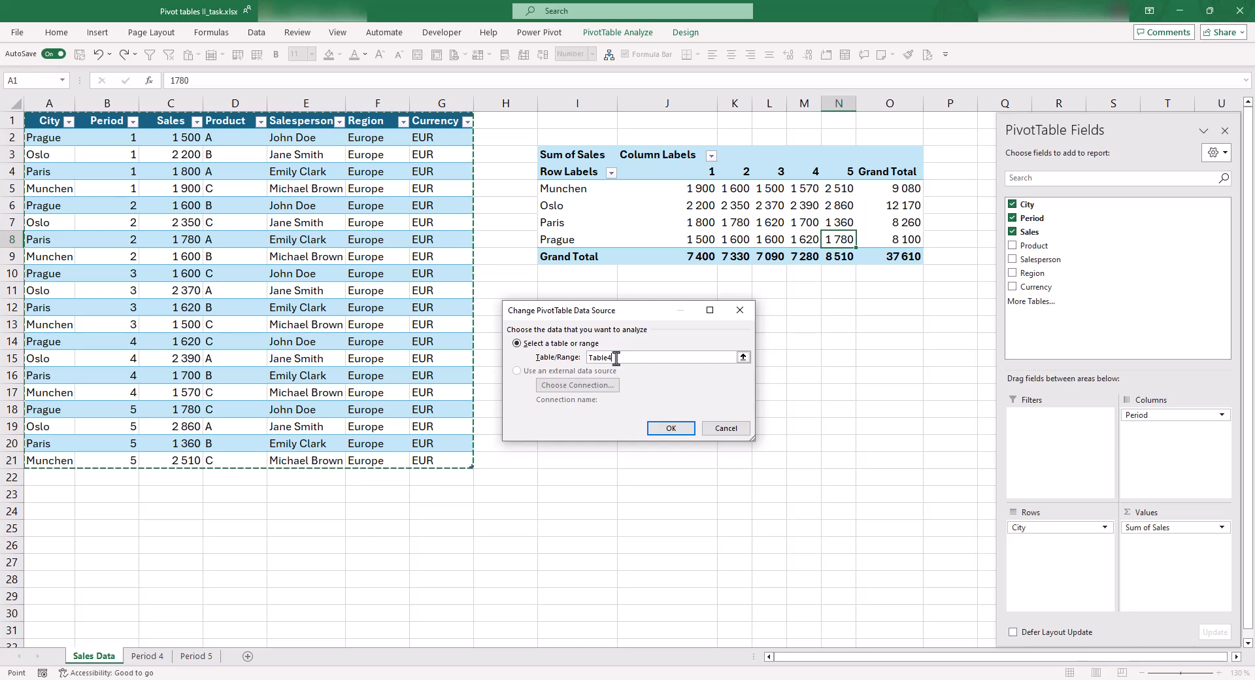
{"action": "left_click", "coordinate": [671, 428]}
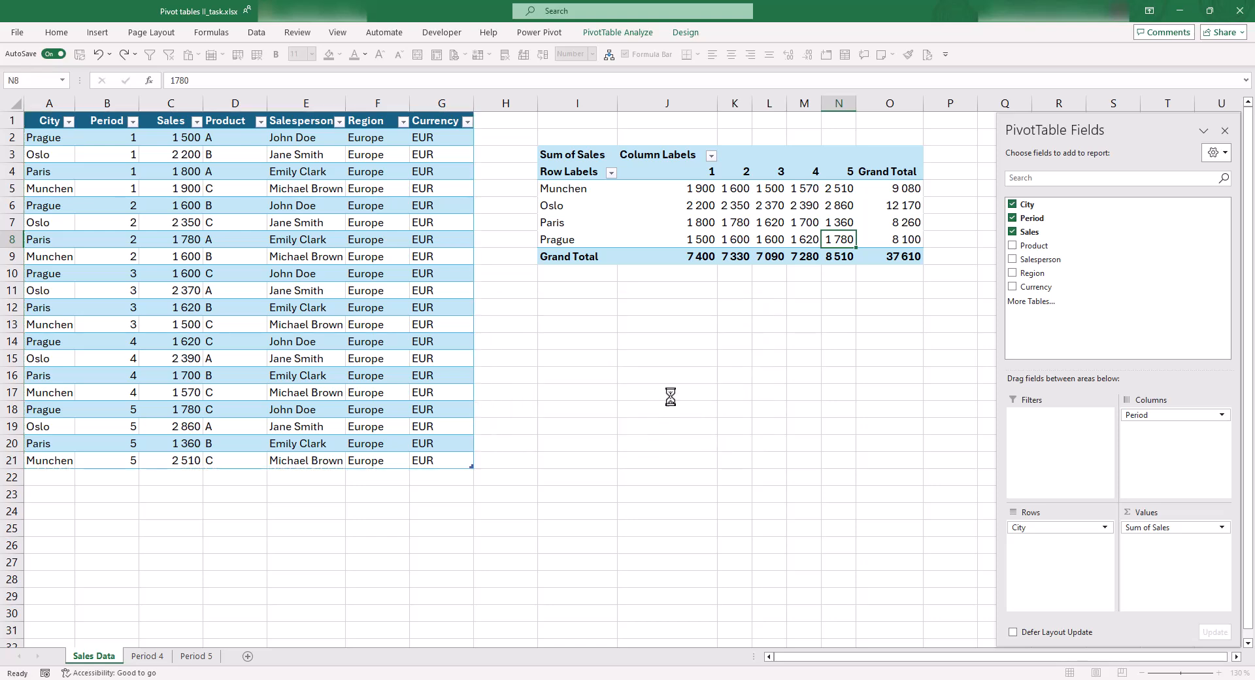
{"action": "left_click", "coordinate": [619, 241]}
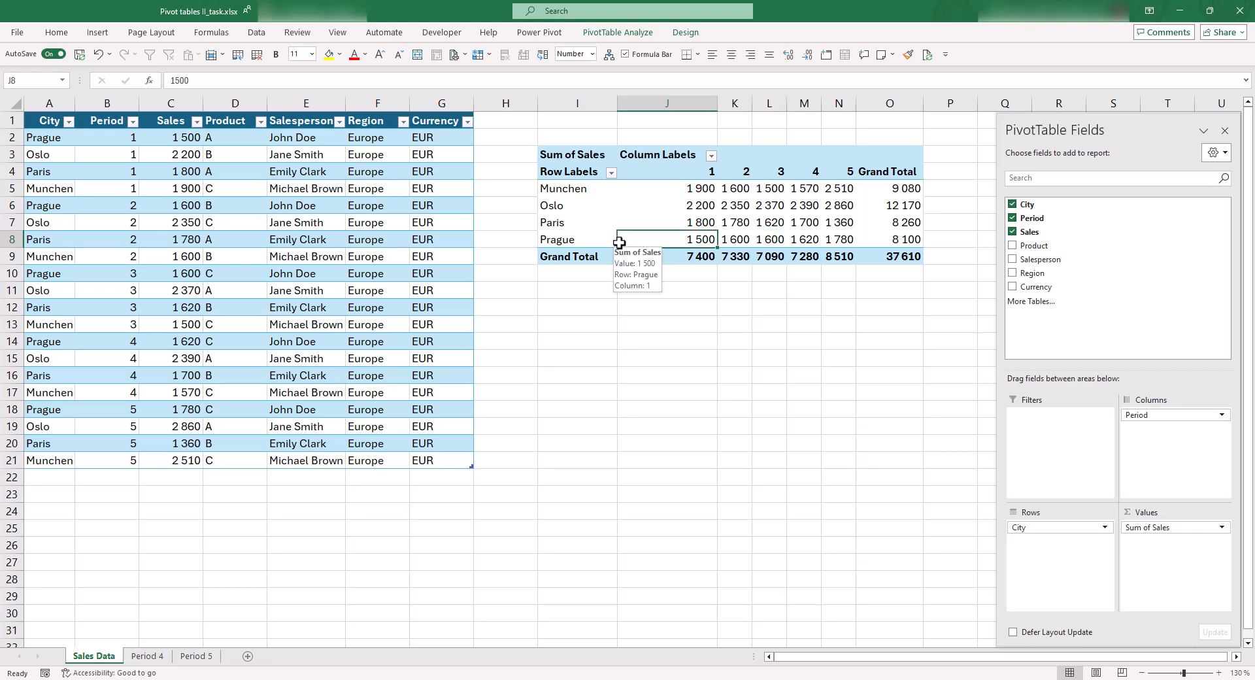